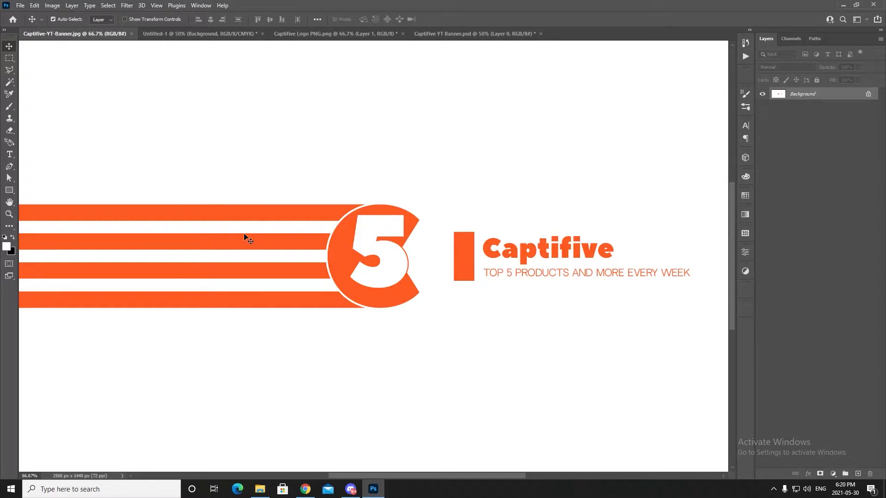
# Step: Review the finished YouTube banner, its layered PSD version and the separate logo document
pyautogui.hotkey('ctrl', '-')
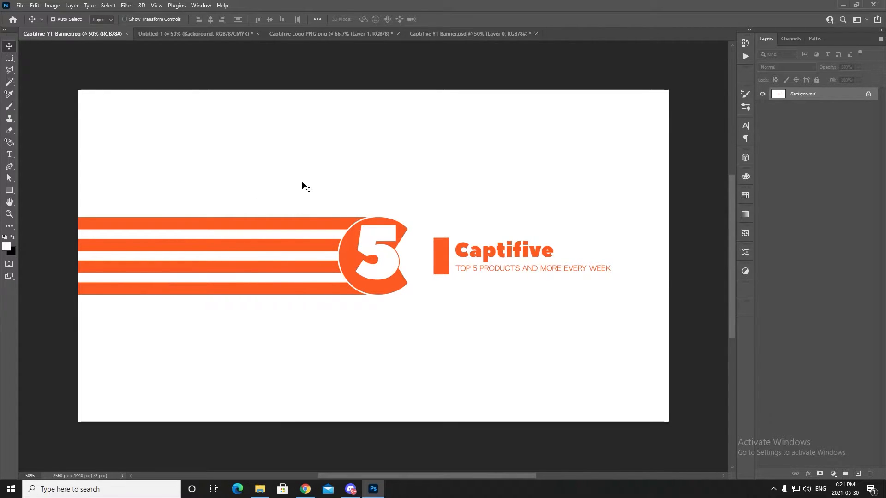
pyautogui.click(449, 36)
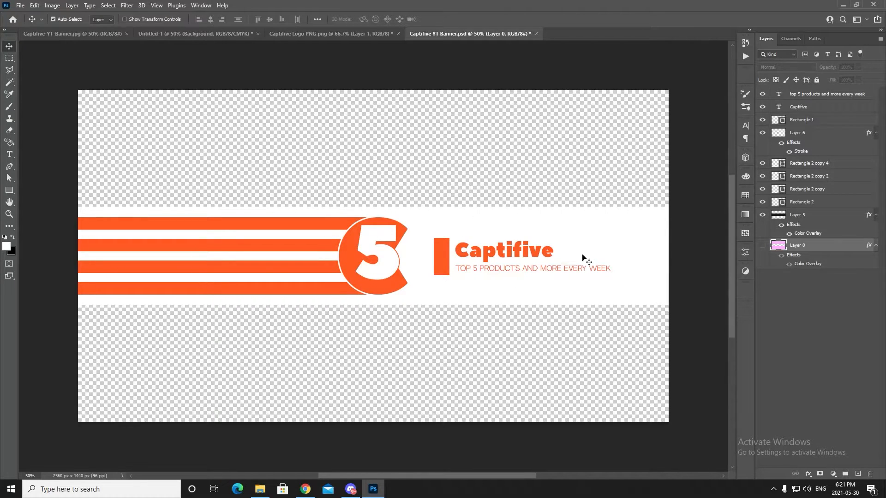
pyautogui.click(355, 35)
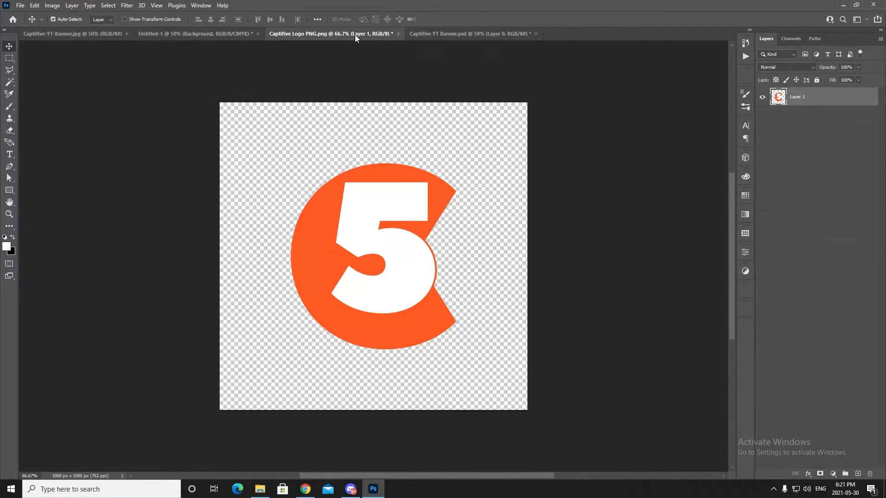
# Step: Delete the existing logo layer from the Untitled-1 document, leaving only the white background
pyautogui.click(196, 34)
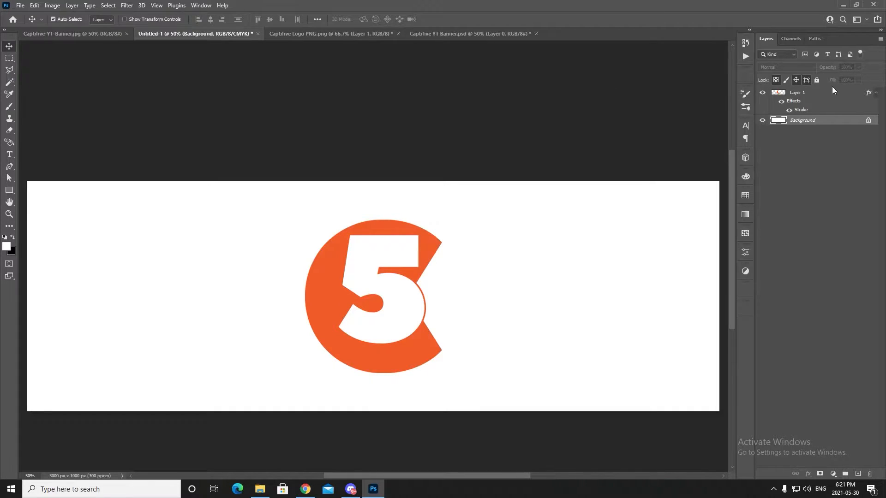
pyautogui.click(832, 95)
pyautogui.press('Delete')
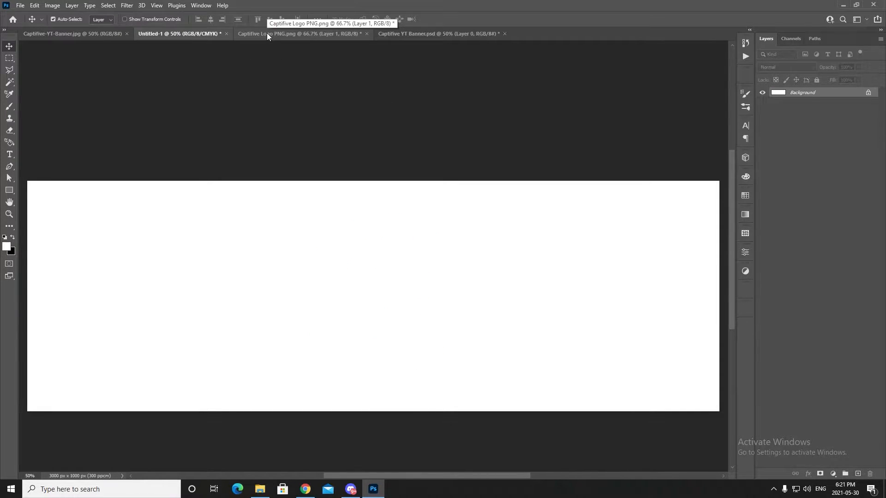
# Step: Copy the logo from Captifive Logo PNG.png onto the blank Untitled-1 canvas
pyautogui.click(156, 6)
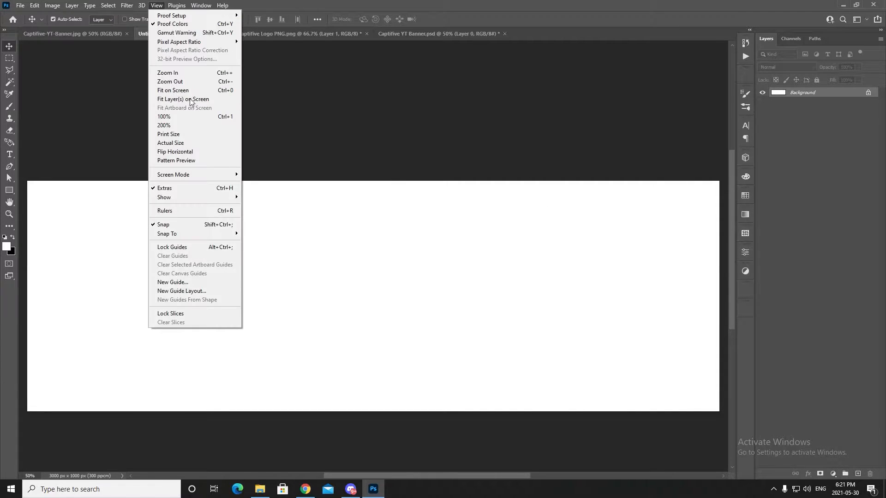
pyautogui.click(189, 92)
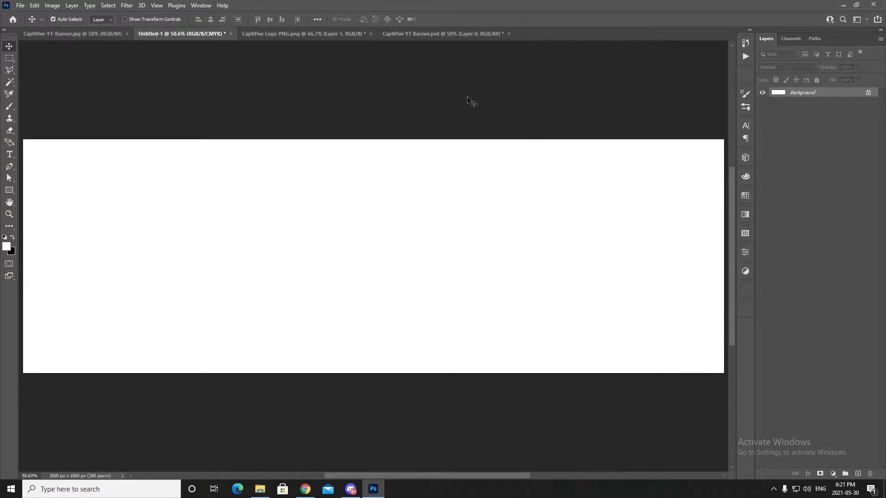
pyautogui.click(98, 475)
pyautogui.click(302, 33)
pyautogui.moveTo(441, 192); pyautogui.dragTo(407, 193)
# Step: Enlarge the copied logo to 122.42% and move it left of the canvas centre
pyautogui.hotkey('ctrl', 't')
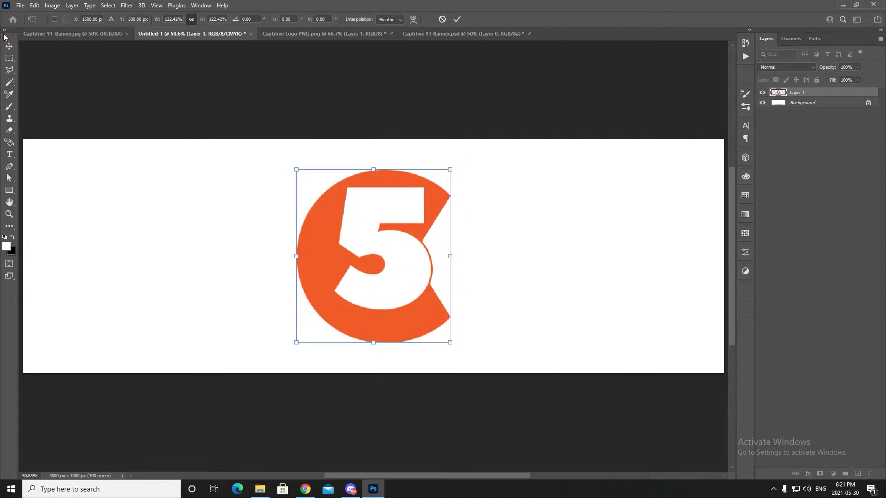
pyautogui.press('Return')
pyautogui.moveTo(384, 244); pyautogui.dragTo(306, 245)
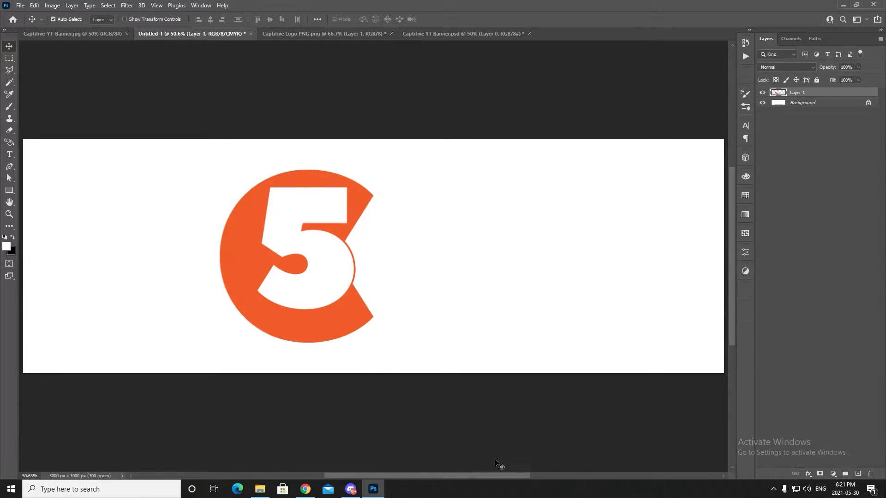
# Step: Add a 10 px white outside Stroke effect to the logo layer
pyautogui.moveTo(395, 475)
pyautogui.mouseDown()
pyautogui.moveTo(384, 476)
pyautogui.moveTo(393, 477)
pyautogui.mouseUp()
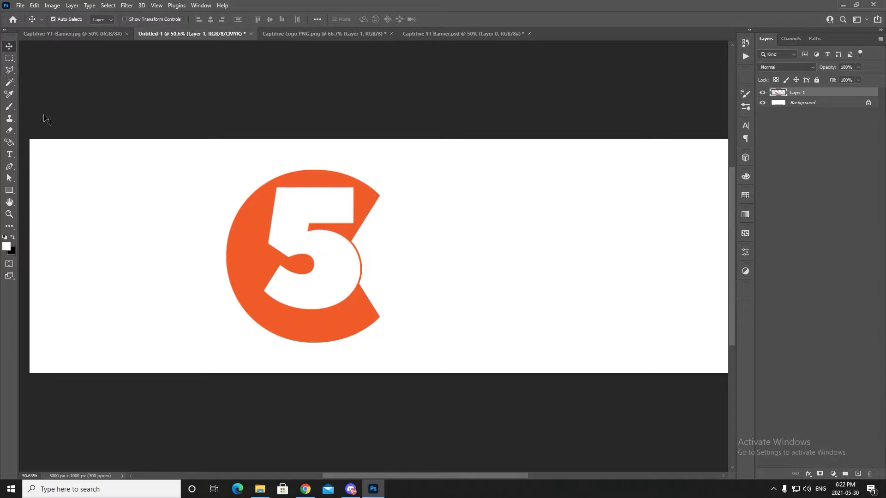
pyautogui.click(9, 191)
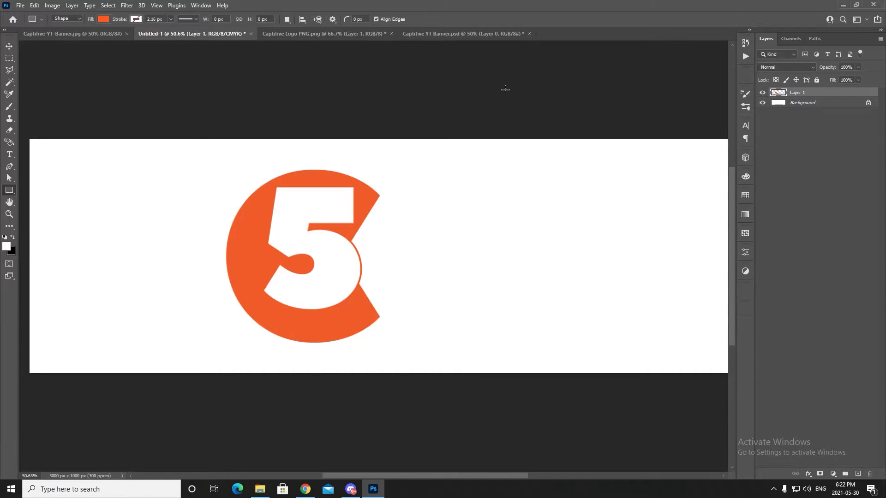
pyautogui.rightClick(790, 94)
pyautogui.click(789, 95)
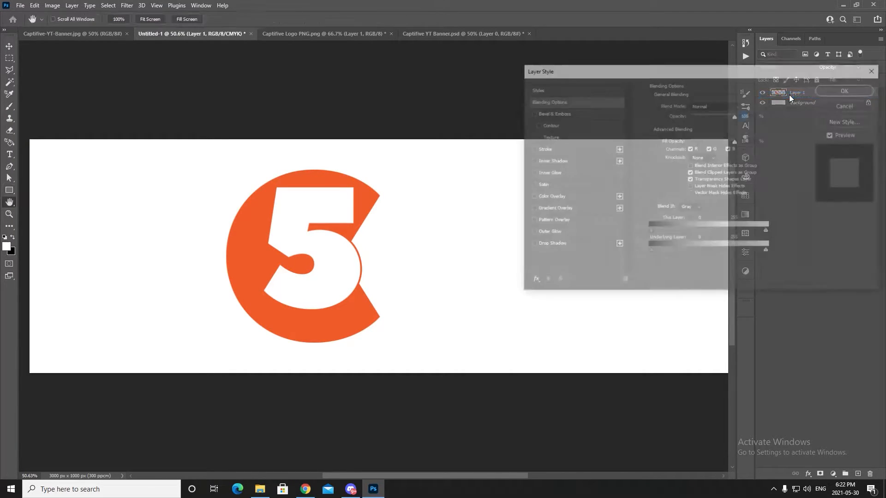
pyautogui.click(531, 150)
pyautogui.click(546, 151)
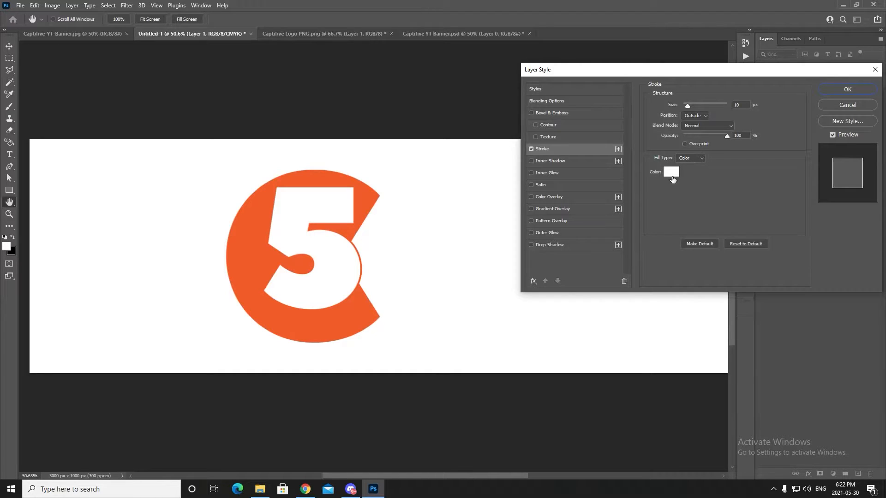
pyautogui.click(847, 91)
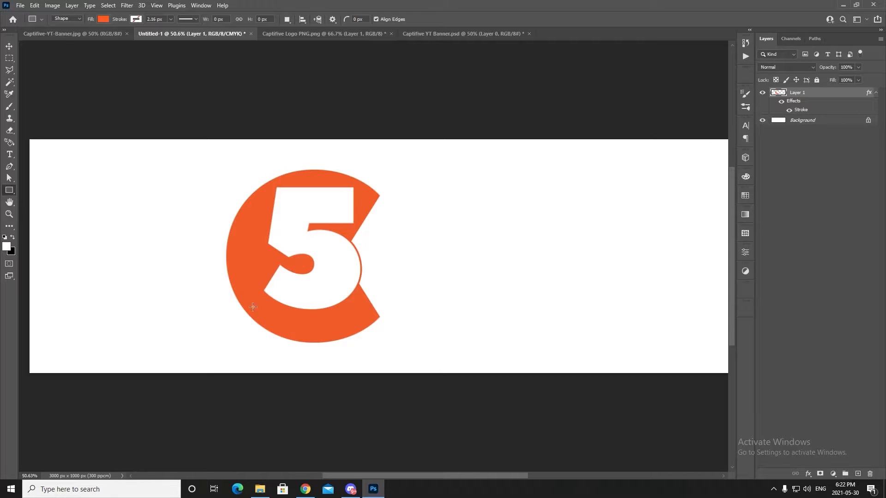
# Step: Examine up close how the stripes meet the logo in the finished Captifive-YT-Banner.jpg
pyautogui.click(9, 46)
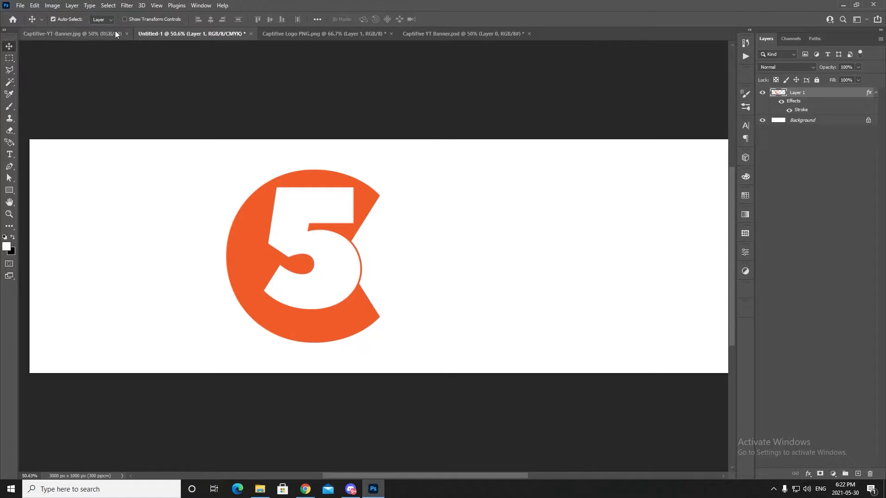
pyautogui.click(105, 33)
pyautogui.hotkey('ctrl', '+')
pyautogui.hotkey('ctrl', '+')
pyautogui.hotkey('ctrl', '+')
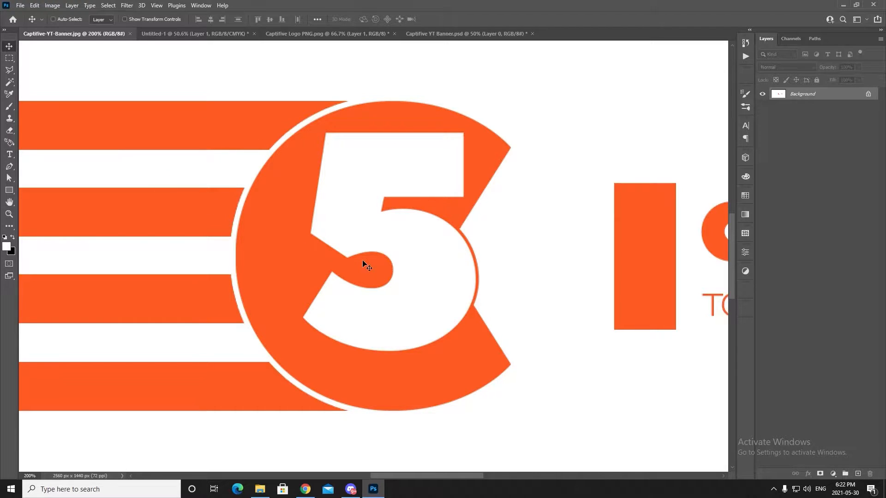
pyautogui.hotkey('ctrl', '-')
pyautogui.hotkey('ctrl', '-')
pyautogui.hotkey('ctrl', '-')
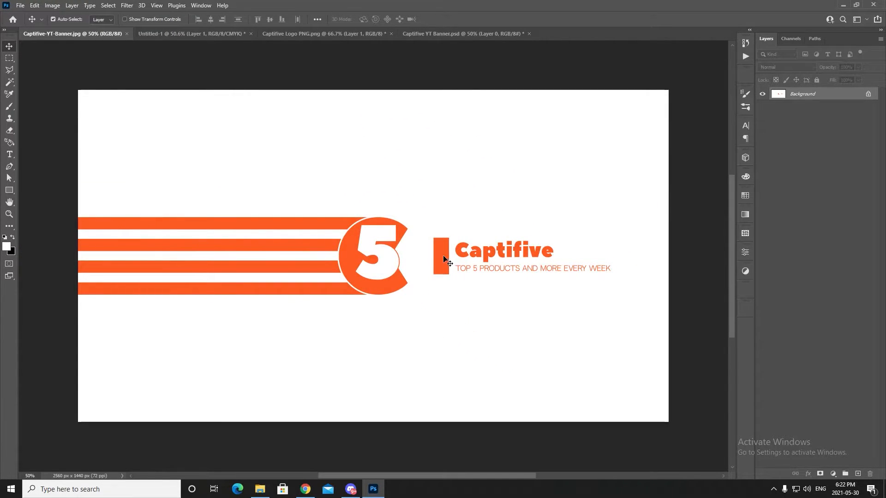
# Step: Scale the logo in Untitled-1 down to 92.29%, keeping it vertically centred on the canvas
pyautogui.click(198, 32)
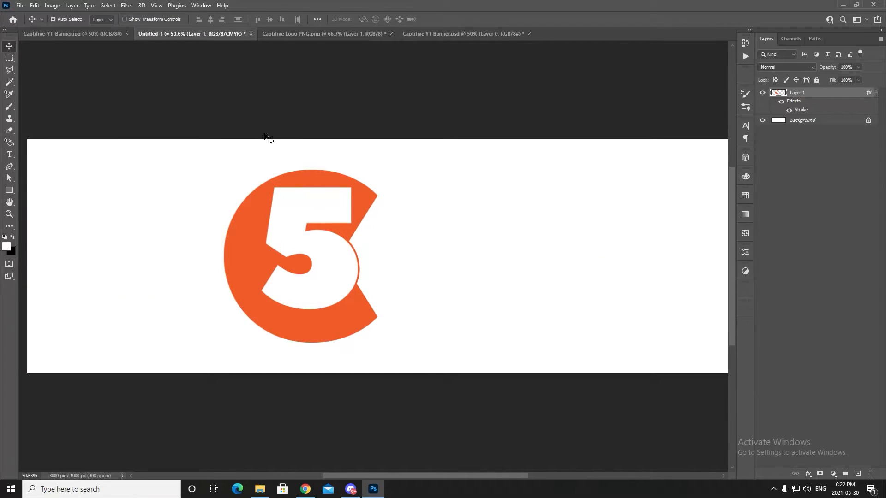
pyautogui.hotkey('ctrl', 't')
pyautogui.moveTo(225, 170); pyautogui.dragTo(236, 183)
pyautogui.moveTo(268, 209); pyautogui.dragTo(265, 204)
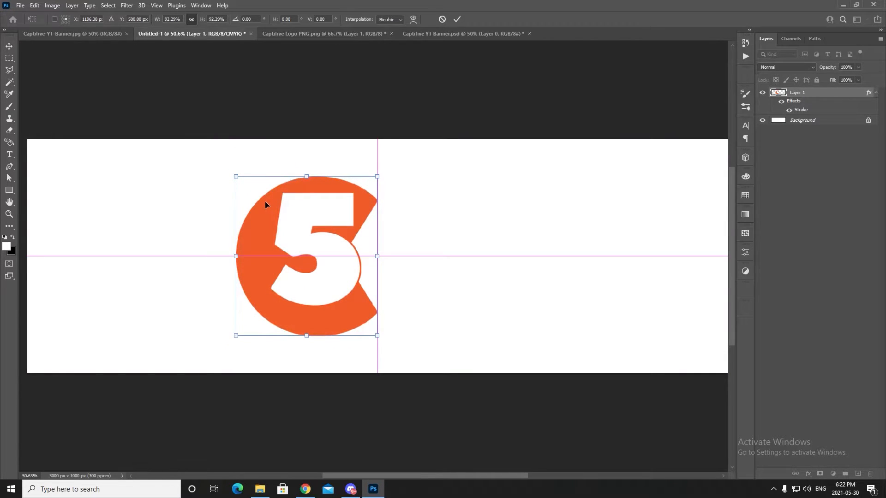
pyautogui.click(9, 46)
pyautogui.hotkey('ctrl', 't')
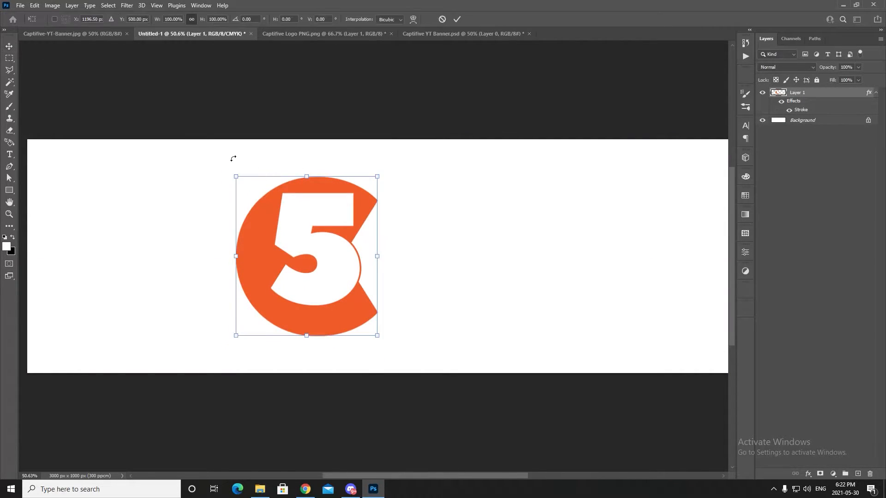
pyautogui.click(9, 46)
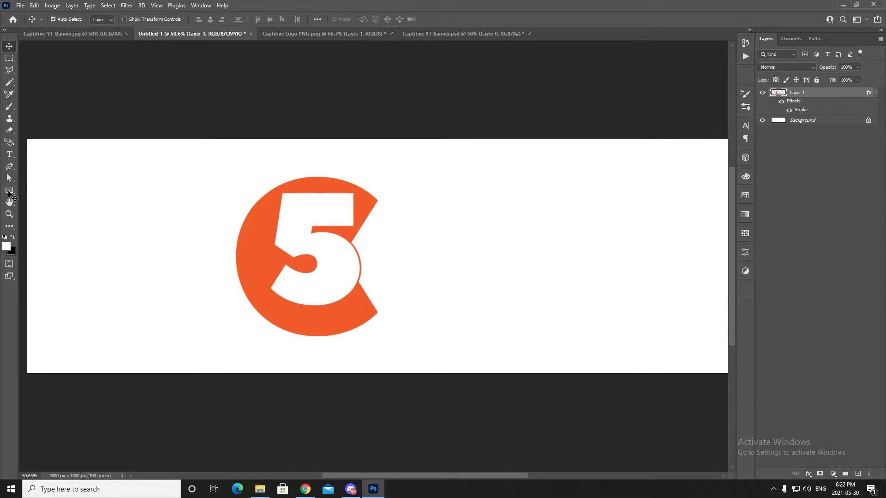
# Step: Draw an orange 1629 × 145 px rectangle level with the logo's top and shift it to X -390 px, past the canvas's left edge
pyautogui.click(9, 191)
pyautogui.moveTo(32, 176); pyautogui.dragTo(416, 214)
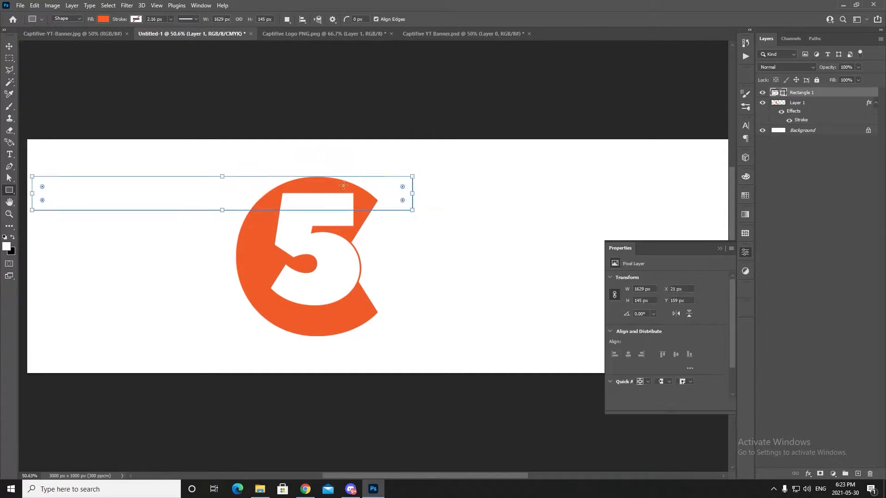
pyautogui.press('v')
pyautogui.moveTo(251, 187); pyautogui.dragTo(161, 193)
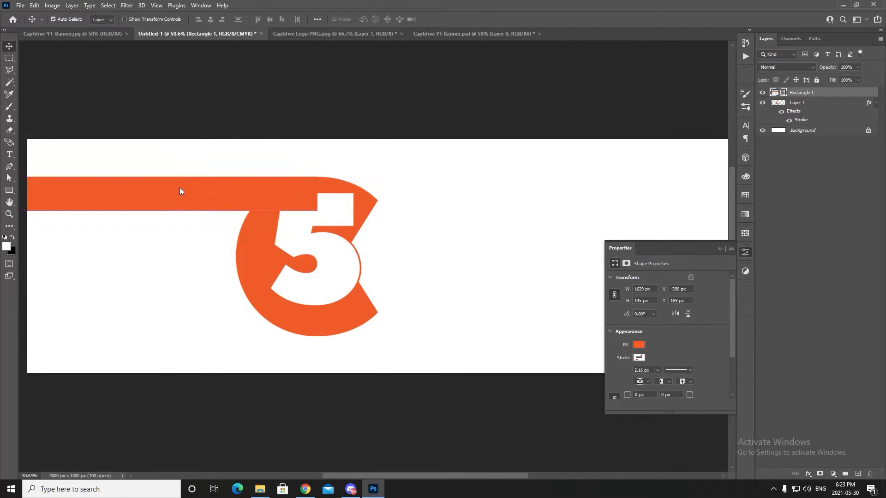
# Step: Nudge the orange rectangle to X -419 px, Y 161 px and place its layer below the logo layer
pyautogui.press('Up')
pyautogui.press('Up')
pyautogui.hotkey('shift', 'Left')
pyautogui.hotkey('shift', 'Left')
pyautogui.hotkey('shift', 'Left')
pyautogui.hotkey('shift', 'Left')
pyautogui.hotkey('shift', 'Left')
pyautogui.hotkey('shift', 'Left')
pyautogui.hotkey('shift', 'Left')
pyautogui.press('Left')
pyautogui.press('Left')
pyautogui.press('Down')
pyautogui.press('Down')
pyautogui.press('Down')
pyautogui.press('Down')
pyautogui.press('Right')
pyautogui.press('Right')
pyautogui.press('Right')
pyautogui.press('Right')
pyautogui.press('Right')
pyautogui.press('Right')
pyautogui.press('Right')
pyautogui.press('Right')
pyautogui.press('Right')
pyautogui.press('Right')
pyautogui.press('Right')
pyautogui.press('Right')
pyautogui.press('Right')
pyautogui.press('Right')
pyautogui.press('Right')
pyautogui.press('Right')
pyautogui.press('Right')
pyautogui.press('Right')
pyautogui.press('Right')
pyautogui.press('Right')
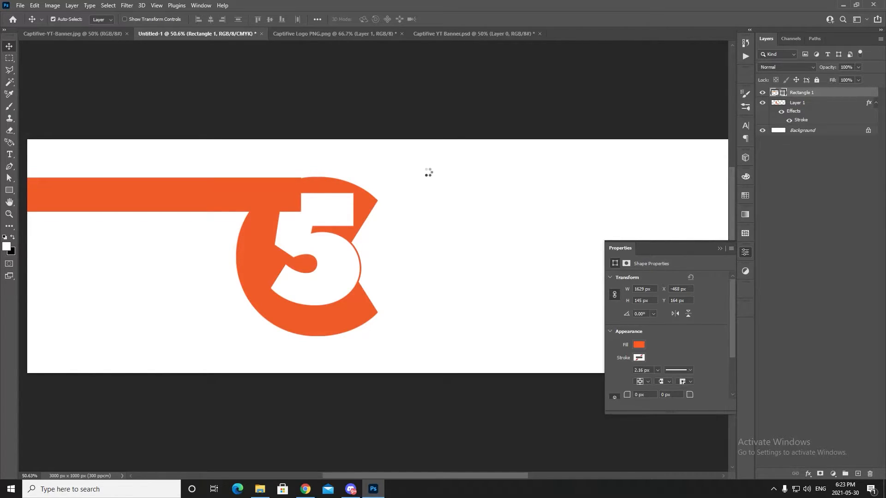
pyautogui.press('Up')
pyautogui.press('Up')
pyautogui.press('Up')
pyautogui.press('Up')
pyautogui.press('Down')
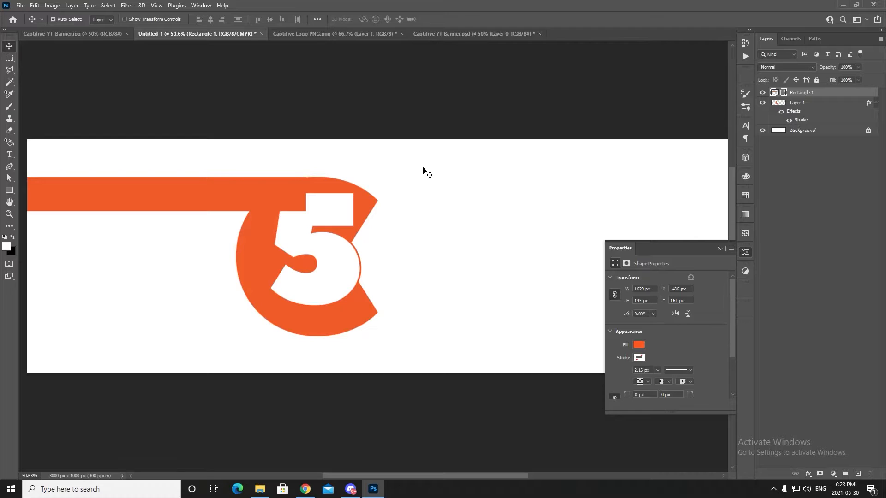
pyautogui.press('Right')
pyautogui.press('Right')
pyautogui.press('Right')
pyautogui.press('Right')
pyautogui.press('Right')
pyautogui.press('Right')
pyautogui.press('Right')
pyautogui.press('Right')
pyautogui.press('Right')
pyautogui.press('Right')
pyautogui.press('Right')
pyautogui.press('Right')
pyautogui.press('Right')
pyautogui.press('Right')
pyautogui.press('Right')
pyautogui.press('Right')
pyautogui.moveTo(819, 96); pyautogui.dragTo(821, 112)
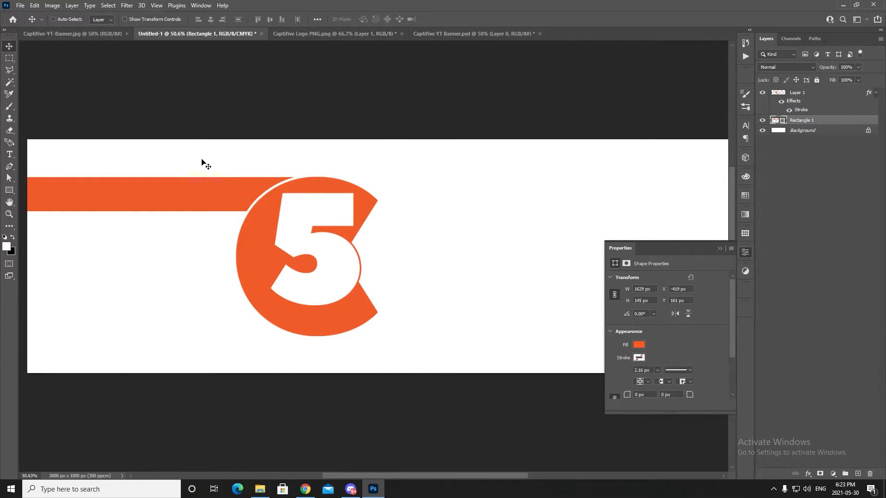
# Step: Temporarily hide the logo's stroke and nudge the rectangle up to Y 159 px, flush with the logo's top edge
pyautogui.hotkey('ctrl', '+')
pyautogui.hotkey('ctrl', '+')
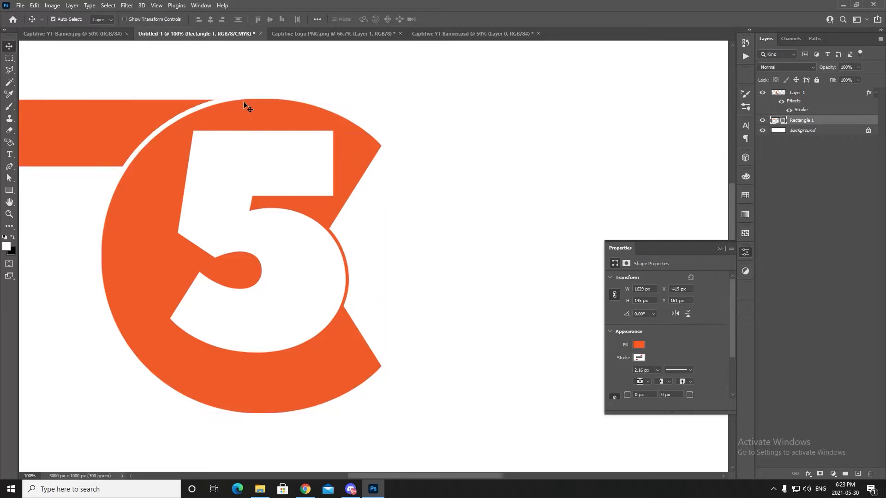
pyautogui.click(790, 110)
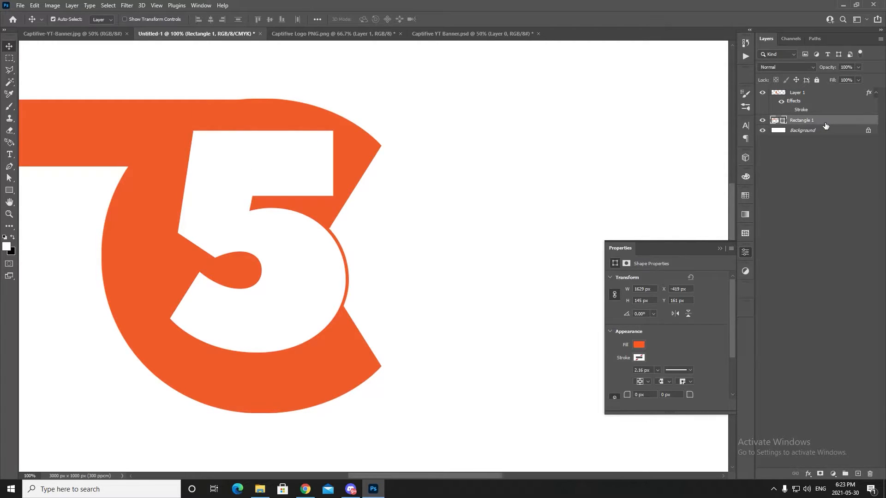
pyautogui.press('Up')
pyautogui.press('Up')
pyautogui.press('Down')
pyautogui.press('Up')
pyautogui.press('Down')
pyautogui.press('Up')
pyautogui.press('Down')
pyautogui.press('Up')
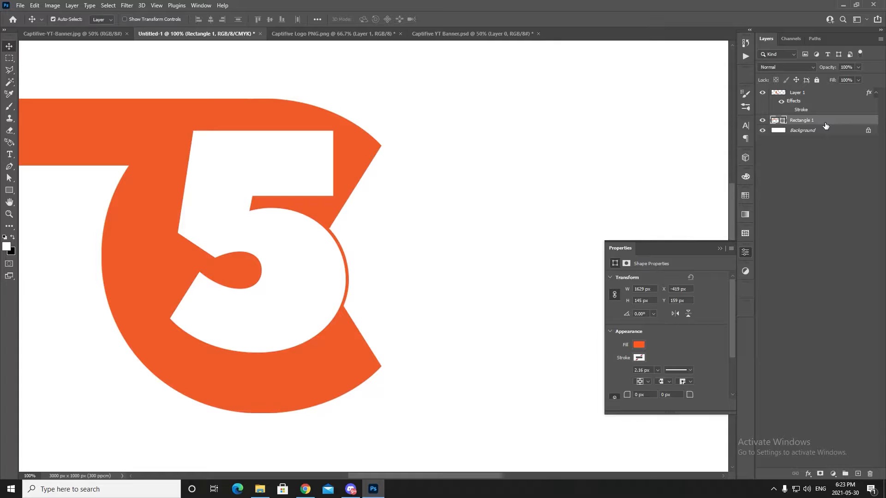
pyautogui.doubleClick(796, 112)
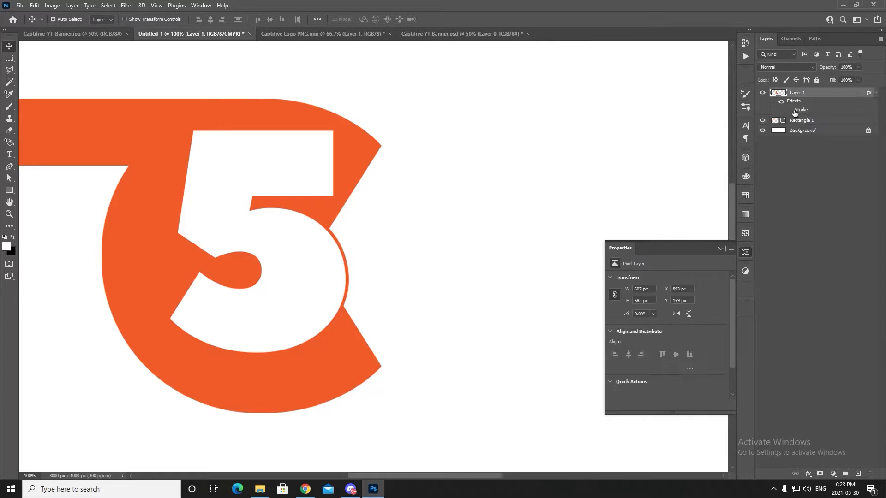
# Step: Toggle the visibility of the logo and rectangle layers to check each one, and select the rectangle layer
pyautogui.hotkey('ctrl', '-')
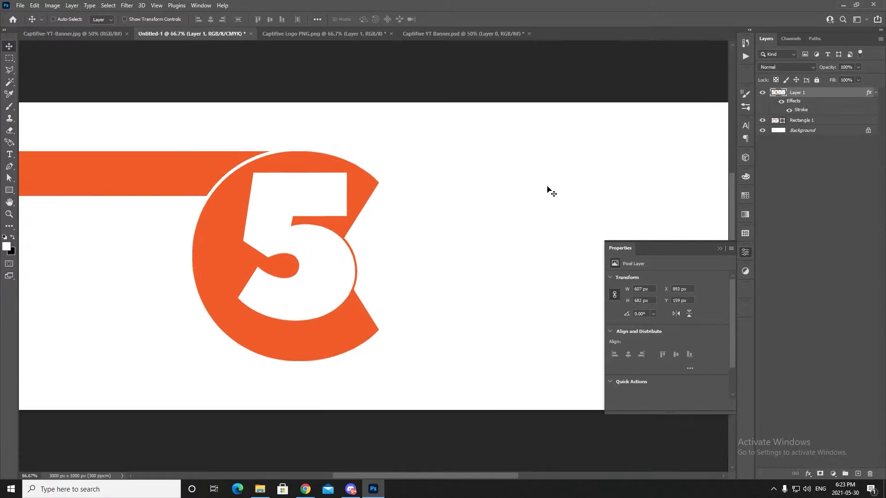
pyautogui.click(157, 5)
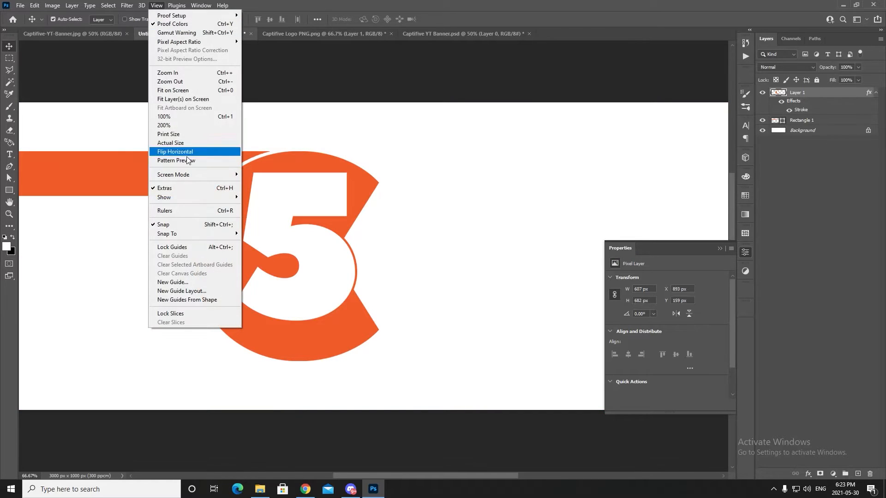
pyautogui.click(202, 98)
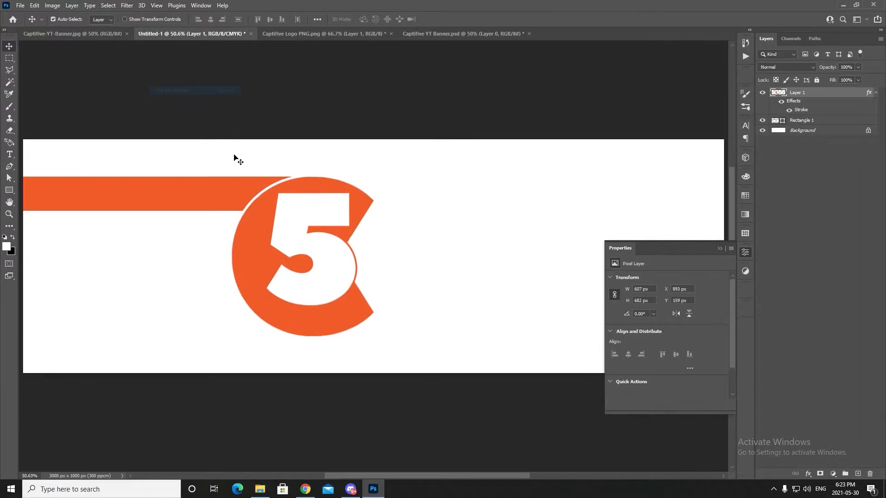
pyautogui.click(720, 249)
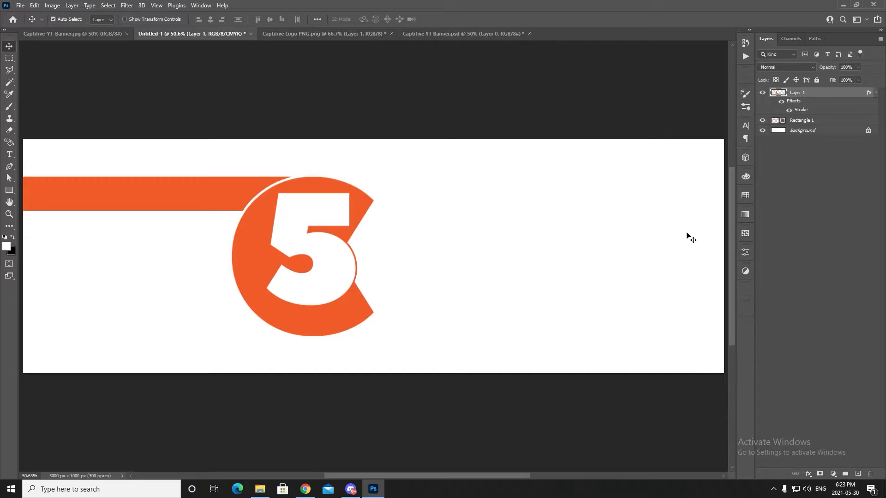
pyautogui.click(763, 93)
pyautogui.click(763, 93)
pyautogui.click(763, 120)
pyautogui.click(762, 120)
pyautogui.click(824, 123)
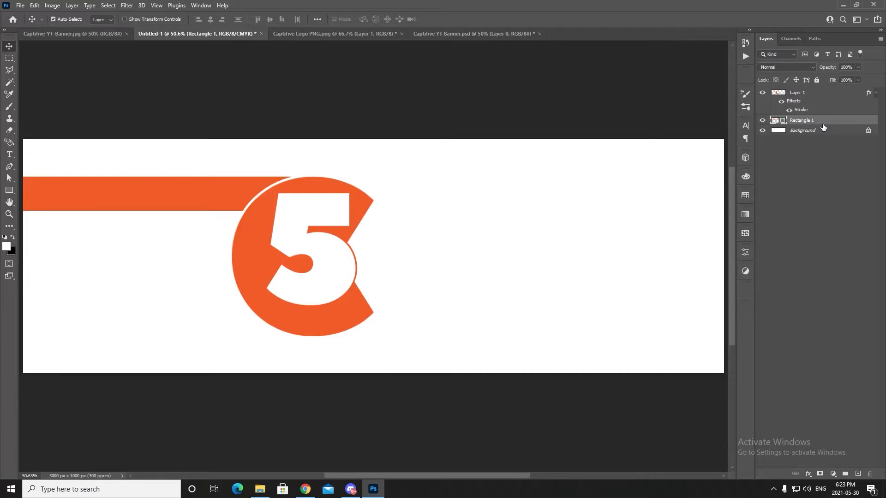
# Step: Duplicate the orange rectangle and move the copy straight down, leaving a narrow white gap below the first stripe
pyautogui.hotkey('ctrl', 'j')
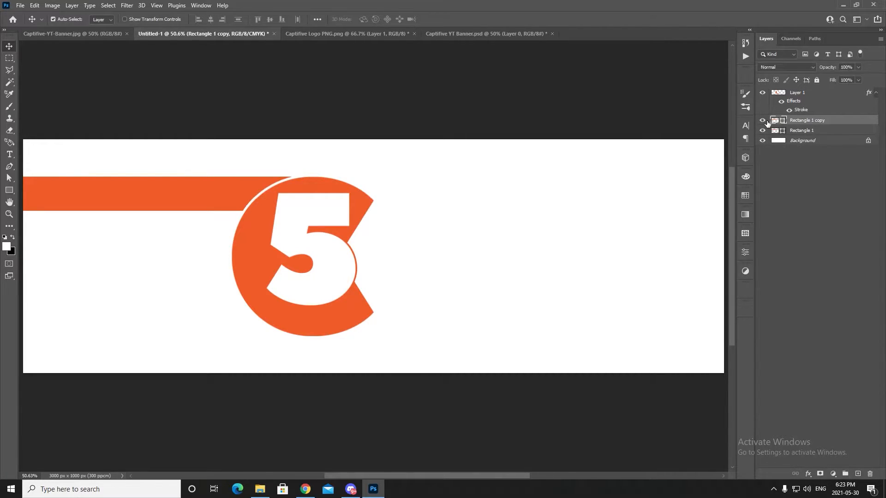
pyautogui.hotkey('ctrl', 't')
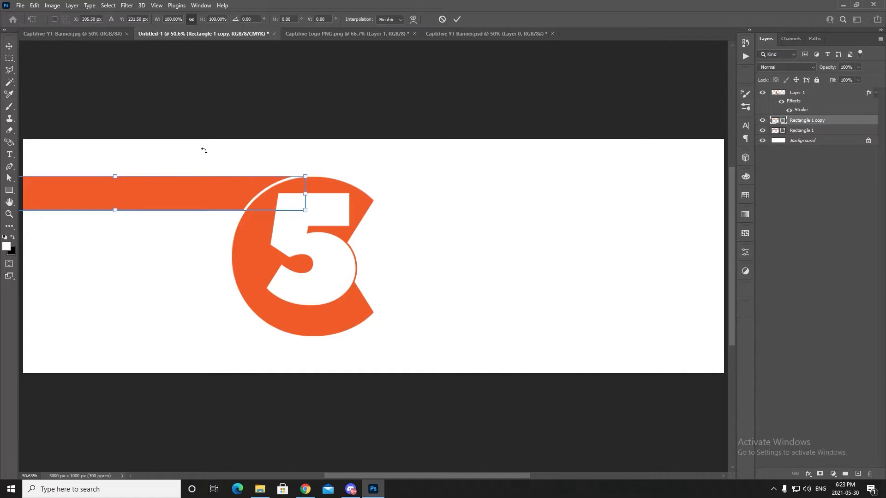
pyautogui.moveTo(215, 194); pyautogui.dragTo(214, 235)
pyautogui.moveTo(214, 245); pyautogui.dragTo(214, 240)
pyautogui.press('Return')
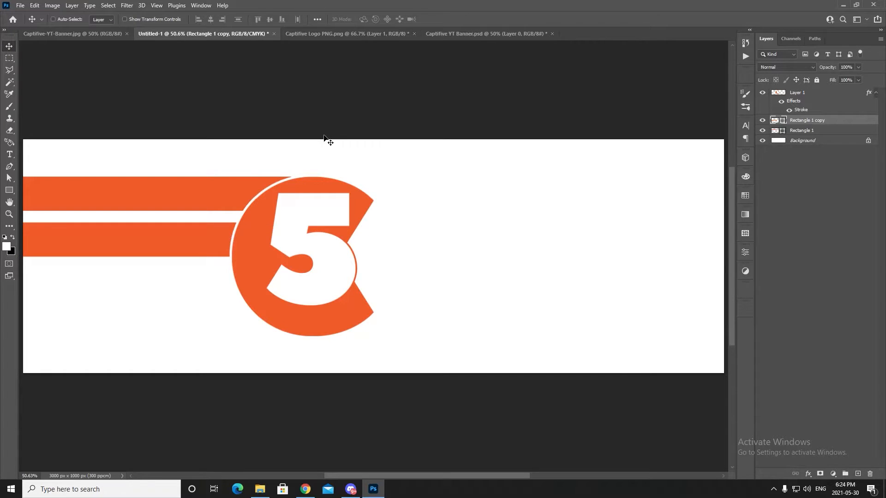
# Step: Duplicate the lowest stripe twice more, placing each copy below the previous one with the same white gap, for four stripes
pyautogui.hotkey('ctrl', 'j')
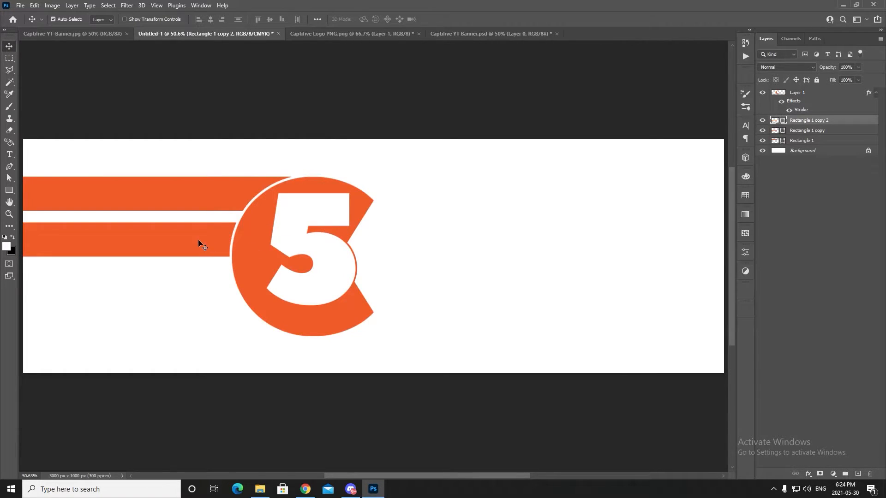
pyautogui.hotkey('ctrl', 't')
pyautogui.moveTo(201, 246); pyautogui.dragTo(162, 286)
pyautogui.click(13, 49)
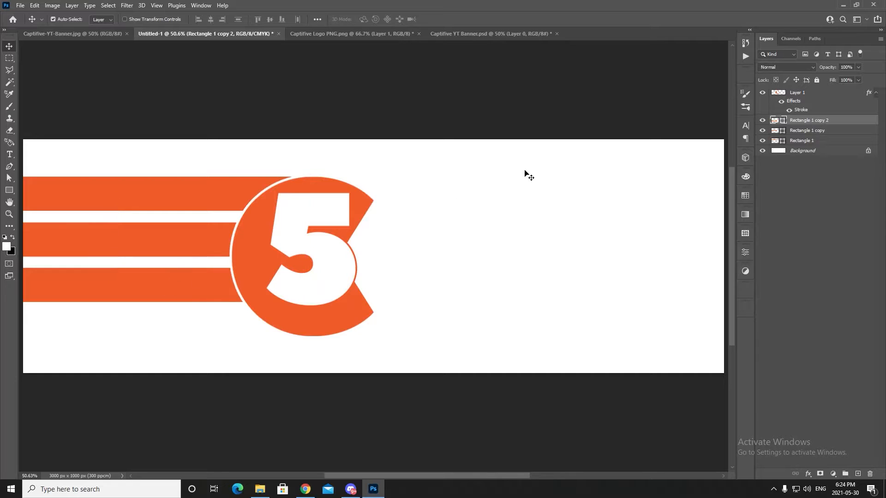
pyautogui.hotkey('ctrl', 'j')
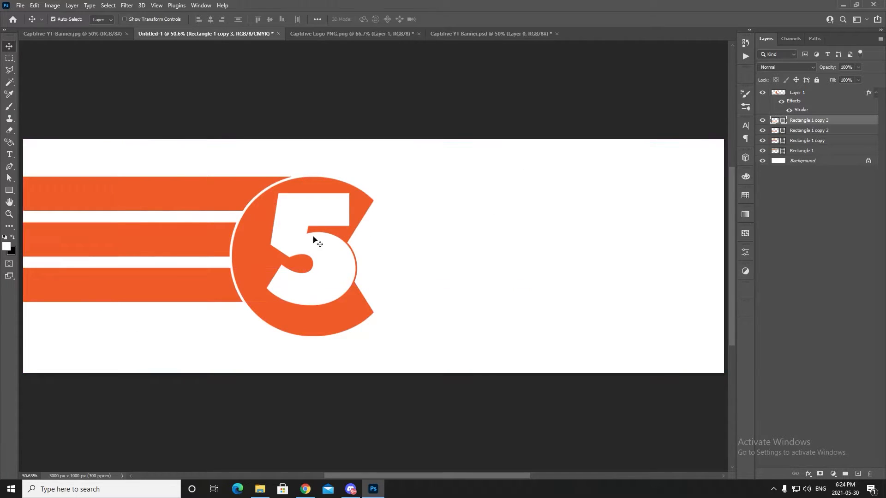
pyautogui.moveTo(207, 280); pyautogui.dragTo(206, 326)
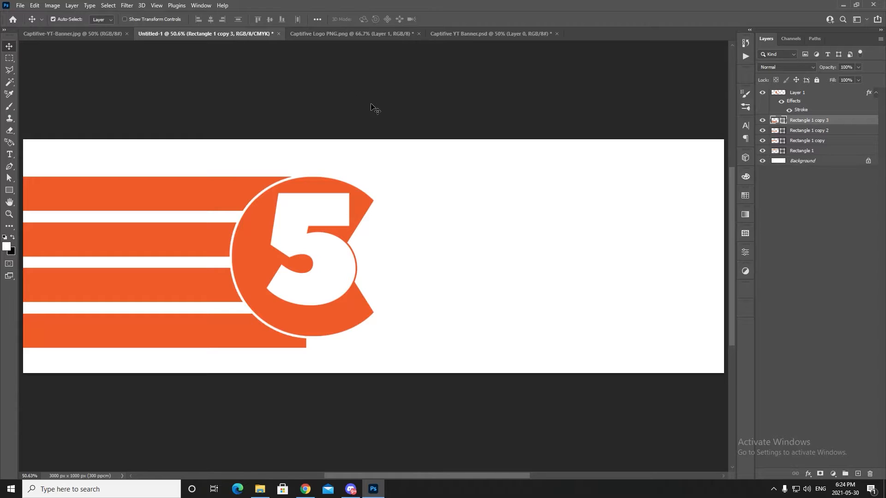
# Step: Scale all four stripe layers together to 95.05% so the stack roughly matches the logo's height
pyautogui.keyDown('shift'); pyautogui.click(814, 153); pyautogui.keyUp('shift')
pyautogui.hotkey('ctrl', 't')
pyautogui.moveTo(305, 177); pyautogui.dragTo(286, 202)
pyautogui.hotkey('ctrl', 'z')
pyautogui.hotkey('ctrl', 'z')
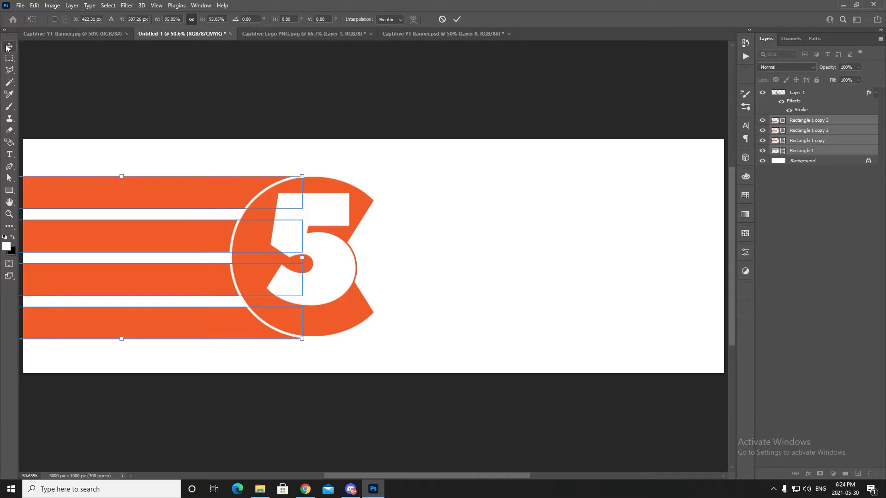
pyautogui.click(7, 45)
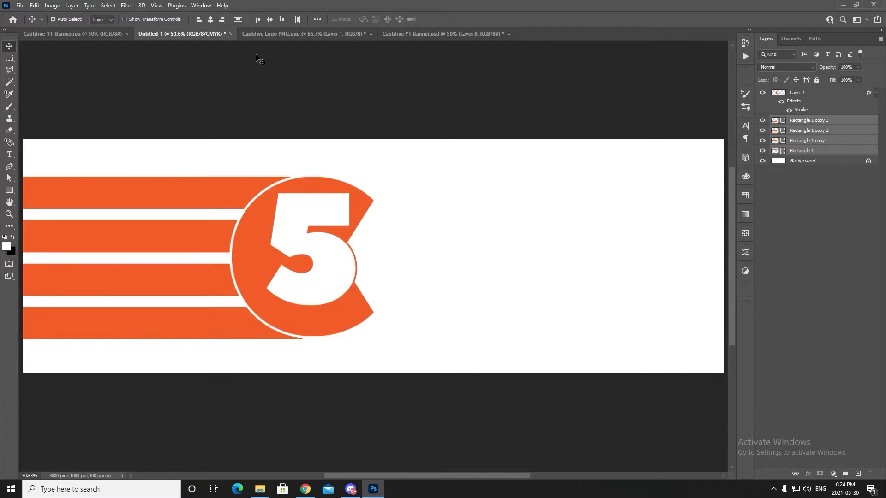
# Step: Fit the banner on screen and compare its stripes and logo with the reference Captifive-YT-Banner.jpg
pyautogui.click(160, 5)
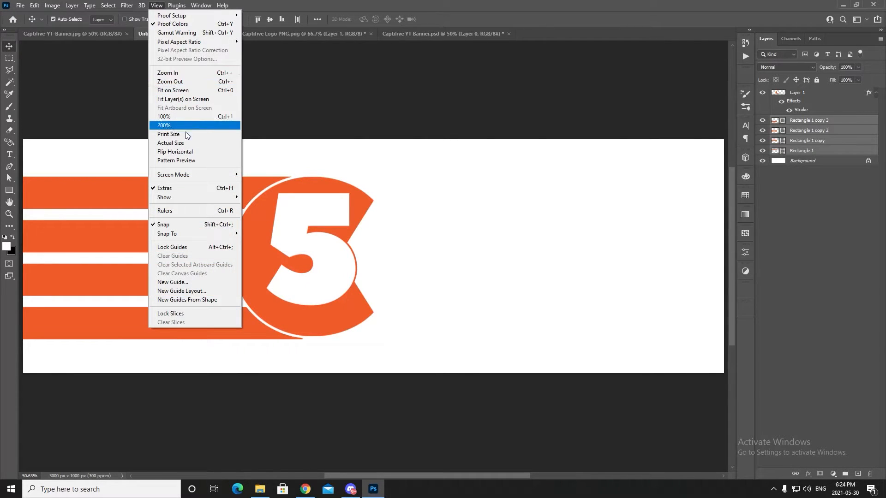
pyautogui.click(187, 91)
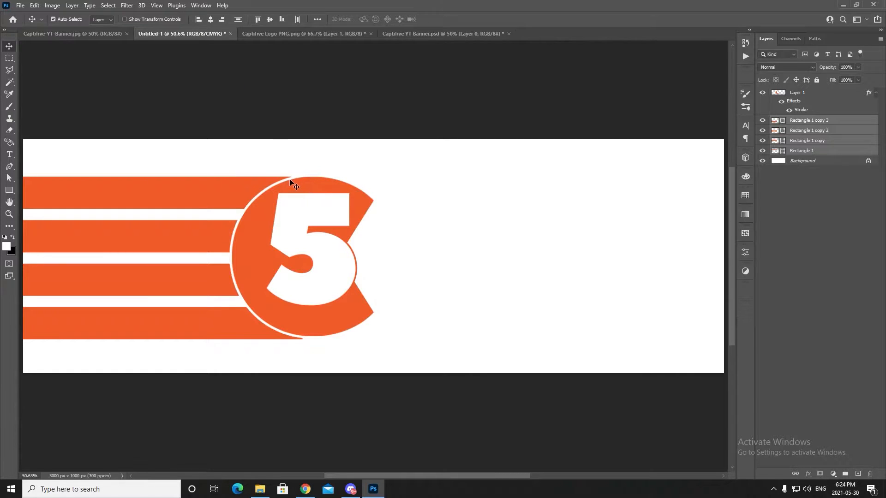
pyautogui.click(98, 30)
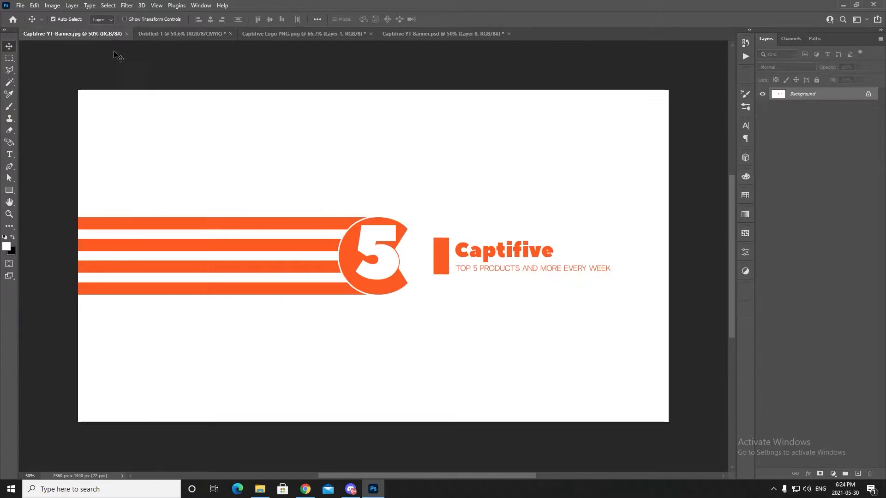
pyautogui.click(192, 33)
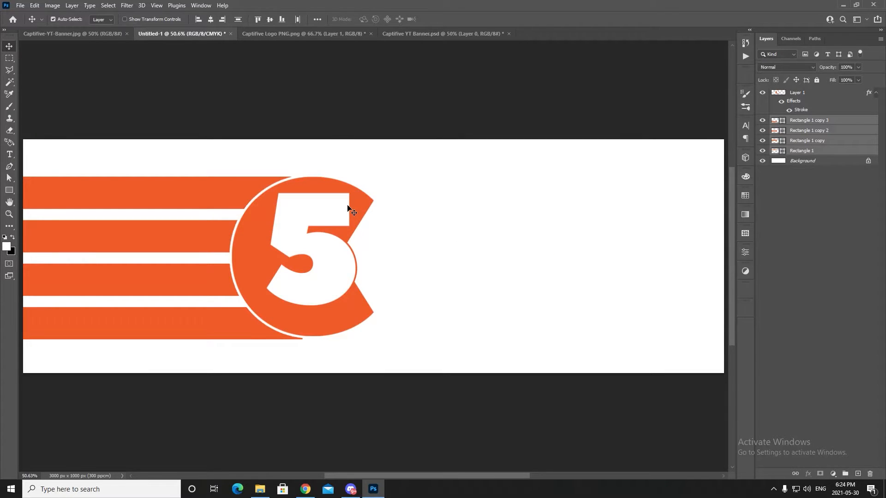
pyautogui.hotkey('ctrl', '-')
pyautogui.hotkey('ctrl', '-')
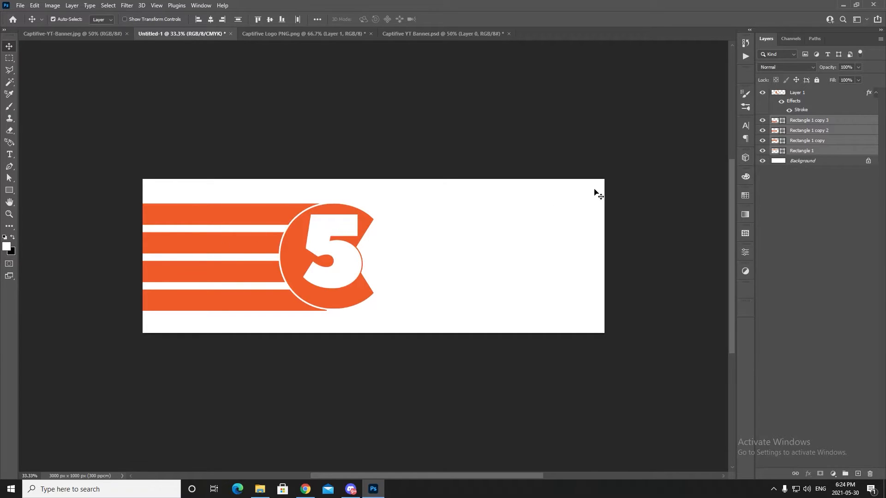
pyautogui.click(802, 94)
pyautogui.hotkey('ctrl', 't')
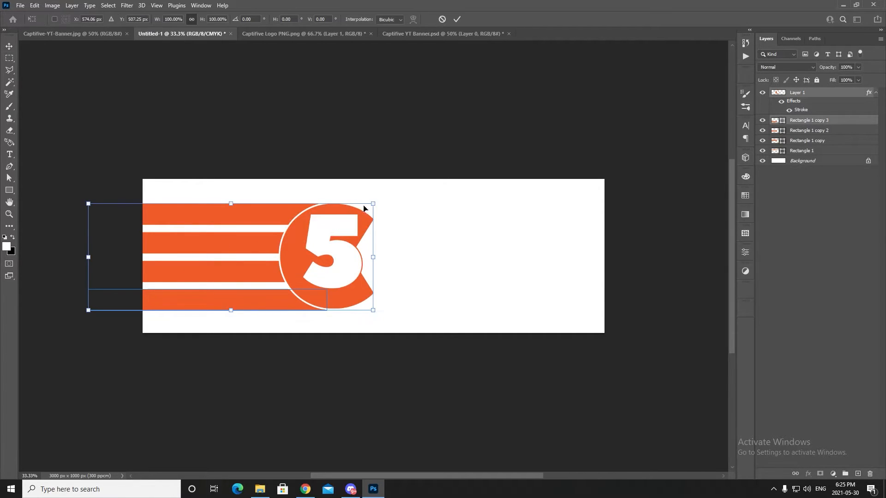
pyautogui.moveTo(377, 207); pyautogui.dragTo(363, 212)
pyautogui.hotkey('ctrl', 'z')
pyautogui.press('Escape')
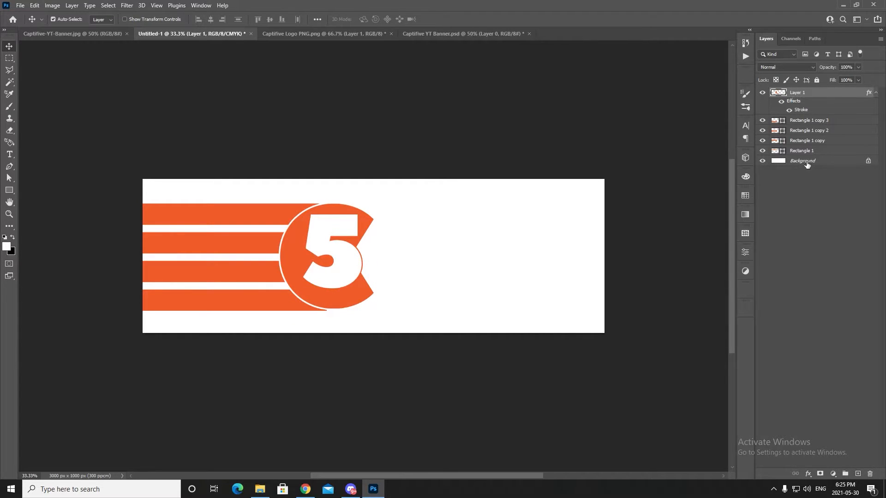
# Step: Select the logo and all four stripe layers and move them together to the right, to X 750.89 px, Y 500 px
pyautogui.click(806, 151)
pyautogui.keyDown('shift'); pyautogui.click(807, 120); pyautogui.keyUp('shift')
pyautogui.hotkey('ctrl', 't')
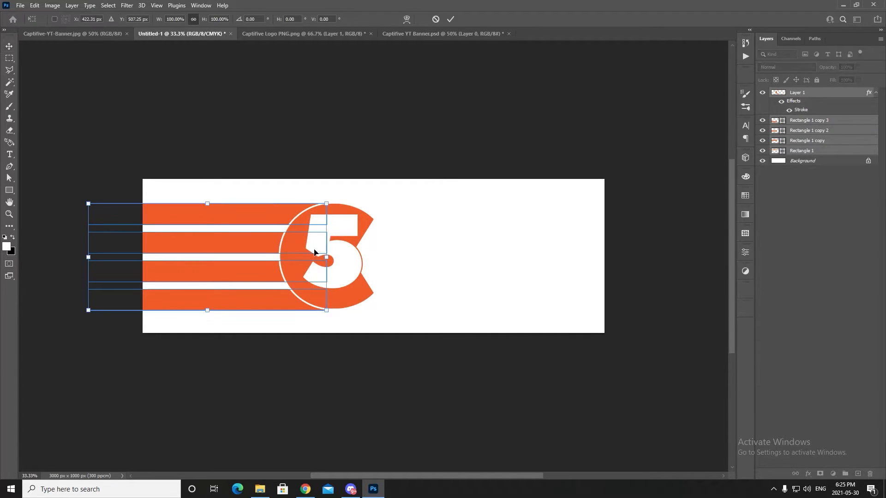
pyautogui.click(812, 95)
pyautogui.keyDown('shift'); pyautogui.click(809, 150); pyautogui.keyUp('shift')
pyautogui.hotkey('ctrl', 't')
pyautogui.moveTo(348, 241); pyautogui.dragTo(380, 237)
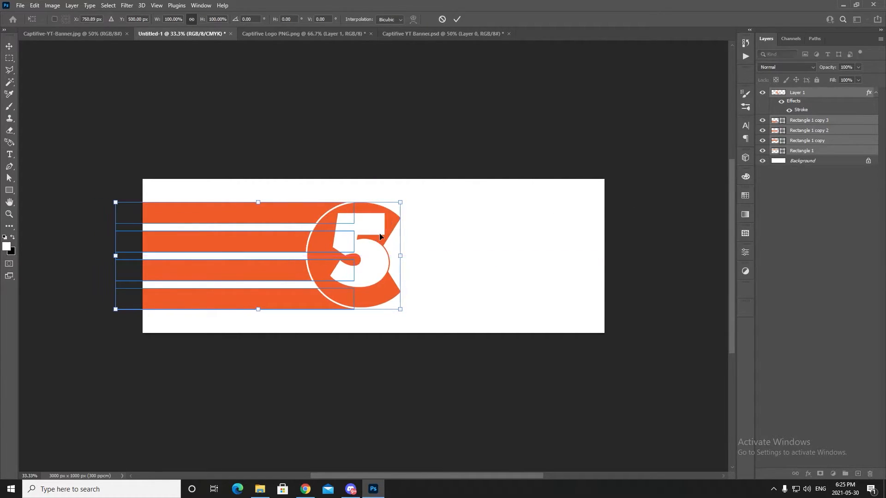
pyautogui.press('Return')
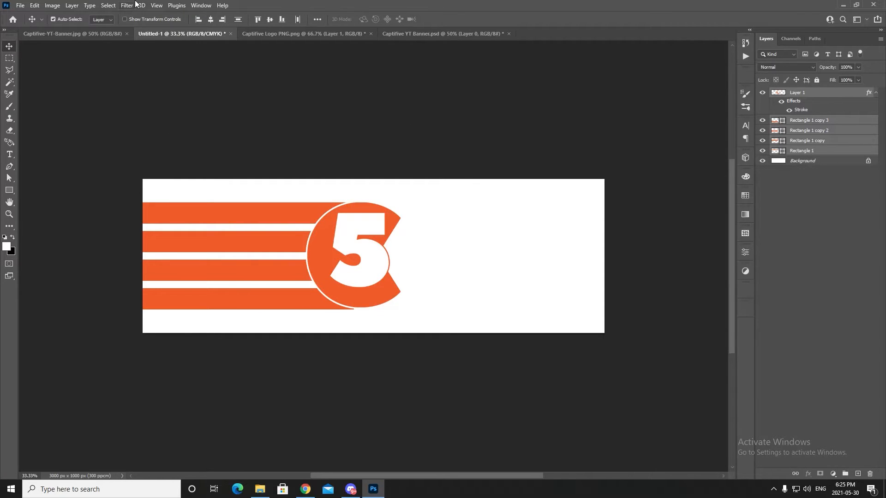
pyautogui.click(156, 5)
pyautogui.click(175, 90)
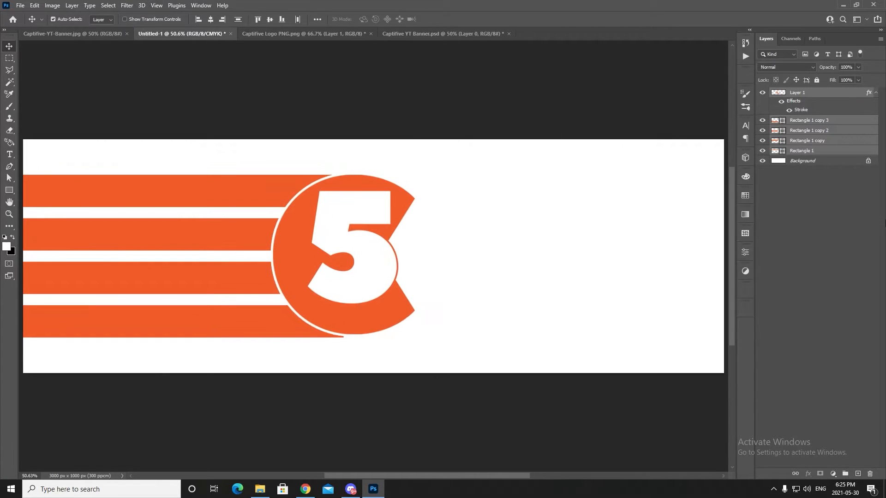
pyautogui.click(818, 123)
pyautogui.hotkey('ctrl', 't')
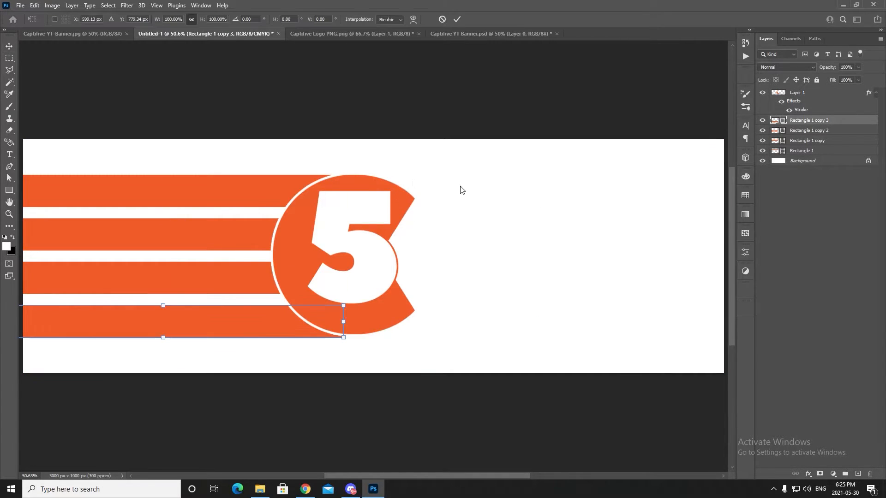
pyautogui.press('Return')
# Step: Scale the logo layer to 101.01% and nudge it so it spans from the top stripe's upper edge to the bottom stripe's lower edge
pyautogui.click(783, 94)
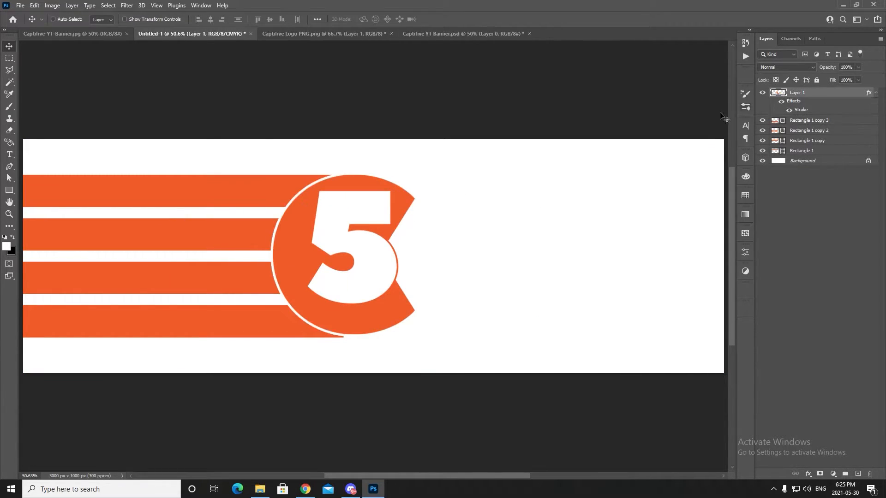
pyautogui.hotkey('ctrl', 't')
pyautogui.moveTo(423, 180); pyautogui.dragTo(425, 179)
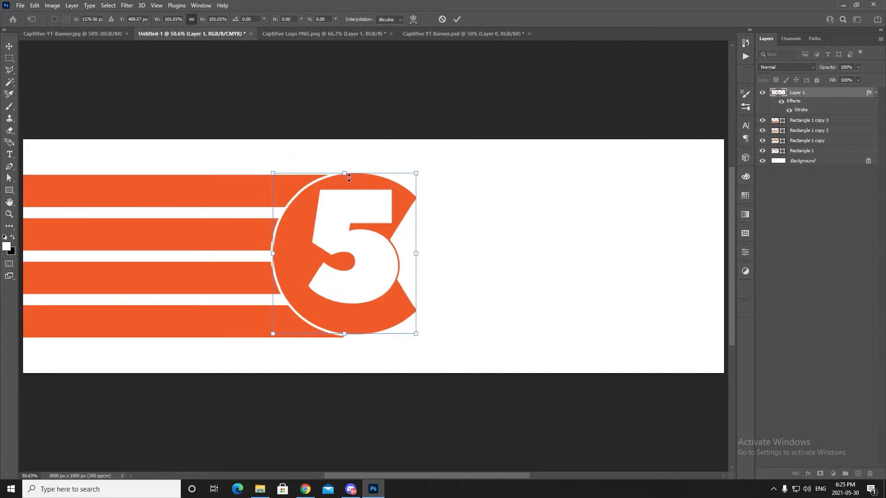
pyautogui.click(8, 46)
pyautogui.moveTo(327, 212)
pyautogui.mouseDown()
pyautogui.moveTo(331, 221)
pyautogui.moveTo(333, 214)
pyautogui.moveTo(325, 216)
pyautogui.mouseUp()
pyautogui.hotkey('ctrl', 't')
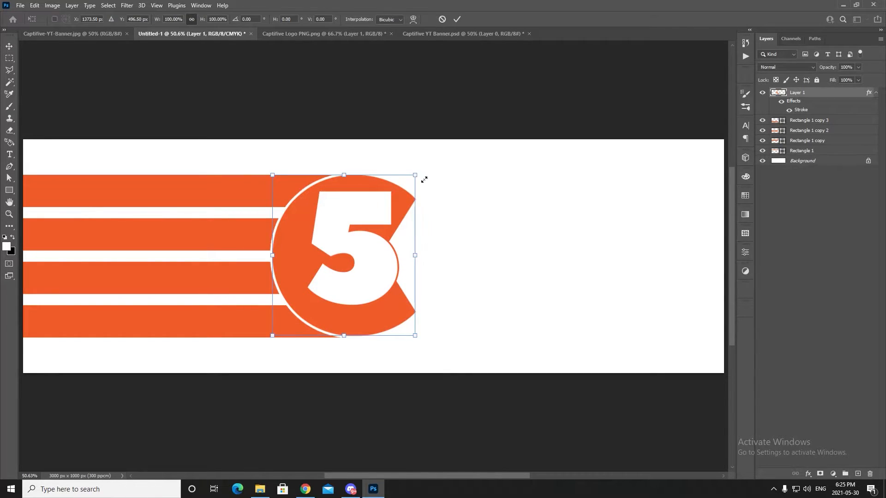
pyautogui.press('Return')
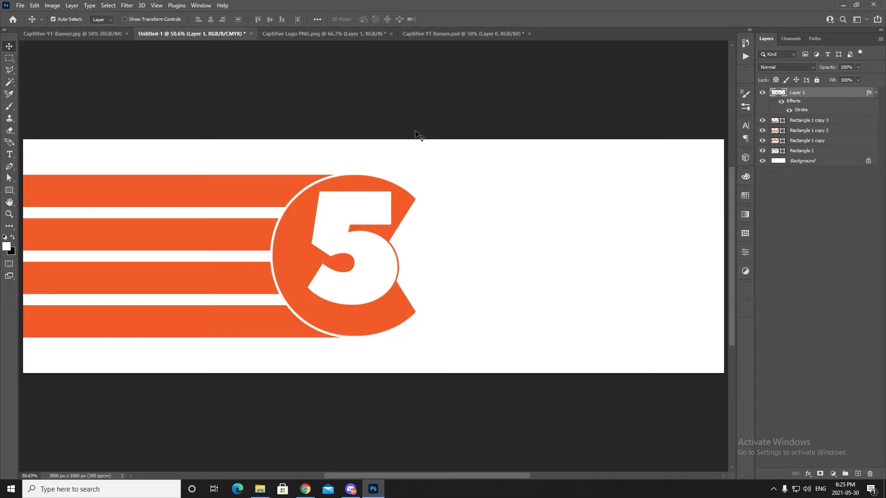
pyautogui.moveTo(372, 233); pyautogui.dragTo(372, 235)
# Step: Compare the banner with Captifive-YT-Banner.jpg, checking the stripes and the vertical bar beside the title text
pyautogui.click(58, 34)
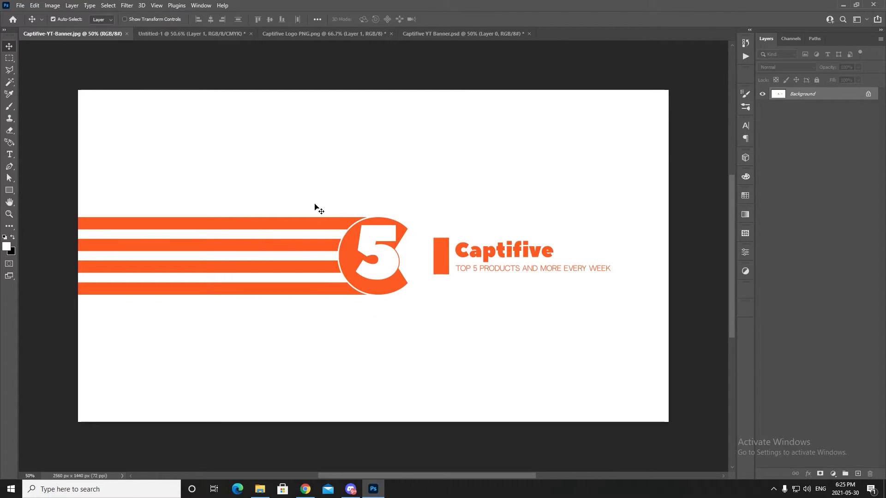
pyautogui.click(176, 34)
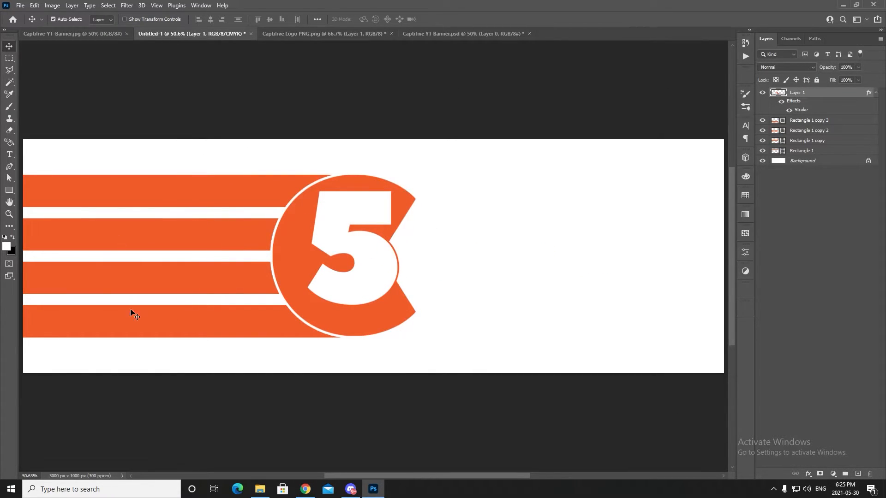
pyautogui.click(62, 34)
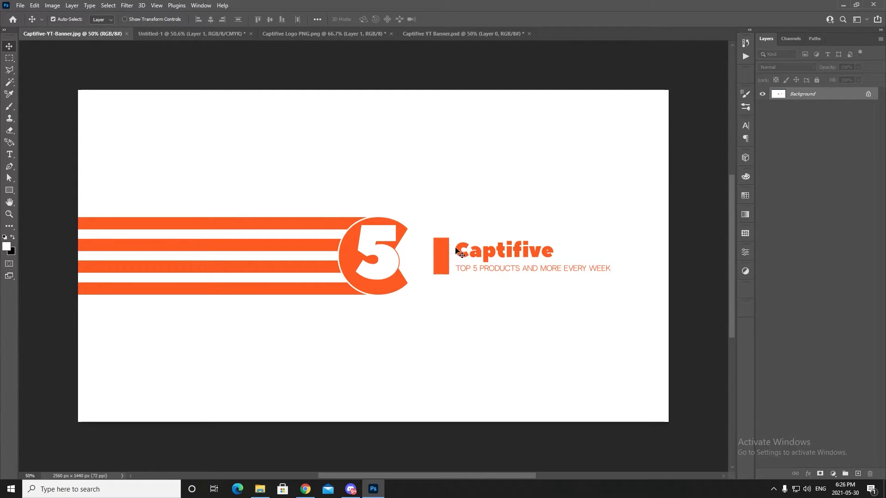
pyautogui.click(206, 34)
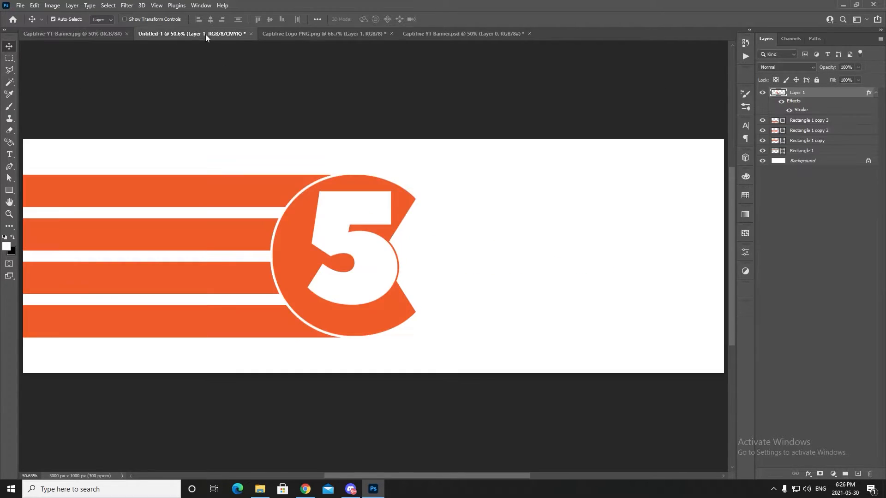
# Step: Draw an upright orange rectangle about 129 × 319 px to the right of the logo, at X 1848 px, Y 293 px
pyautogui.click(9, 190)
pyautogui.moveTo(459, 212); pyautogui.dragTo(485, 282)
pyautogui.click(9, 46)
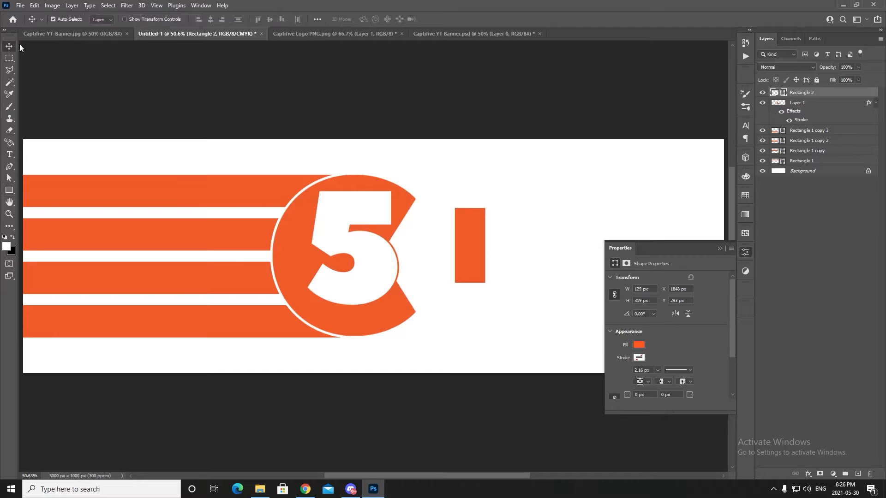
pyautogui.click(746, 252)
# Step: Scale the upright rectangle to 74.40% and position it at X 1836.19 px, Y 500 px, vertically centred on the canvas
pyautogui.hotkey('ctrl', 't')
pyautogui.moveTo(455, 208); pyautogui.dragTo(453, 251)
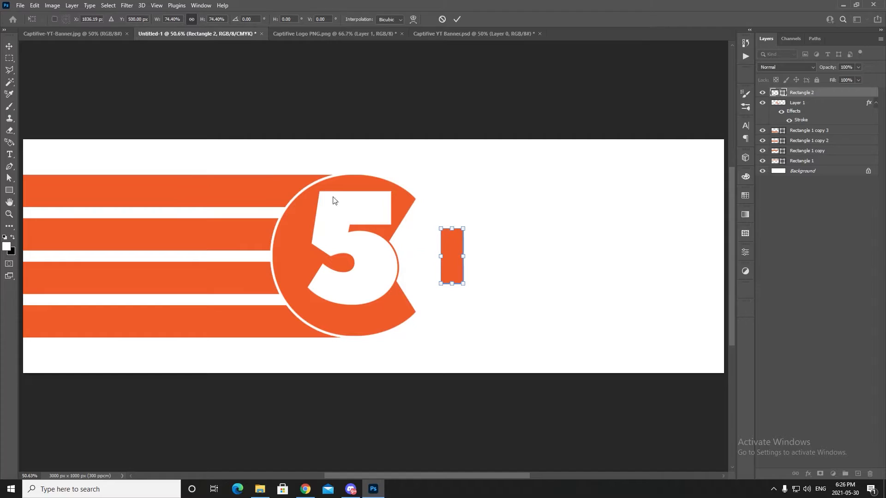
pyautogui.click(9, 46)
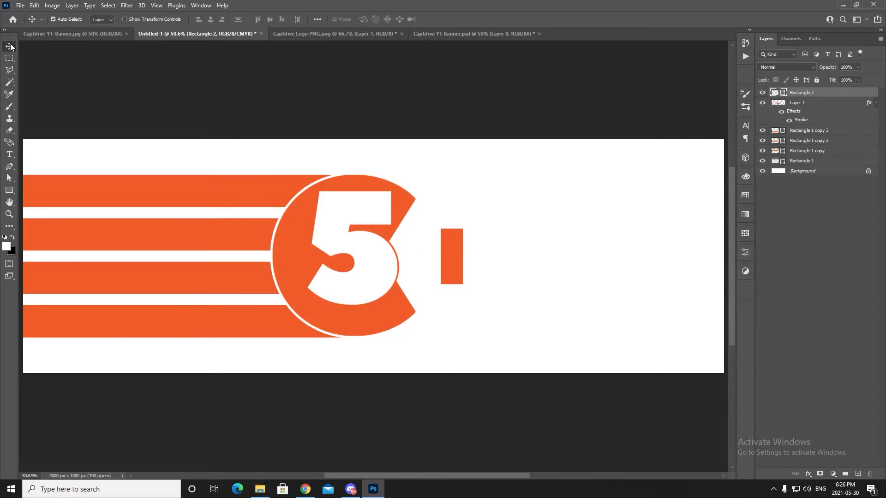
# Step: Select the logo and all four stripe layers and move them together to the left, to X 645.82 px, Y 500 px
pyautogui.click(801, 131)
pyautogui.click(803, 104)
pyautogui.keyDown('shift'); pyautogui.click(797, 153); pyautogui.keyUp('shift')
pyautogui.hotkey('ctrl', 't')
pyautogui.moveTo(364, 233); pyautogui.dragTo(284, 240)
pyautogui.click(809, 104)
pyautogui.keyDown('shift'); pyautogui.click(802, 161); pyautogui.keyUp('shift')
pyautogui.hotkey('ctrl', 't')
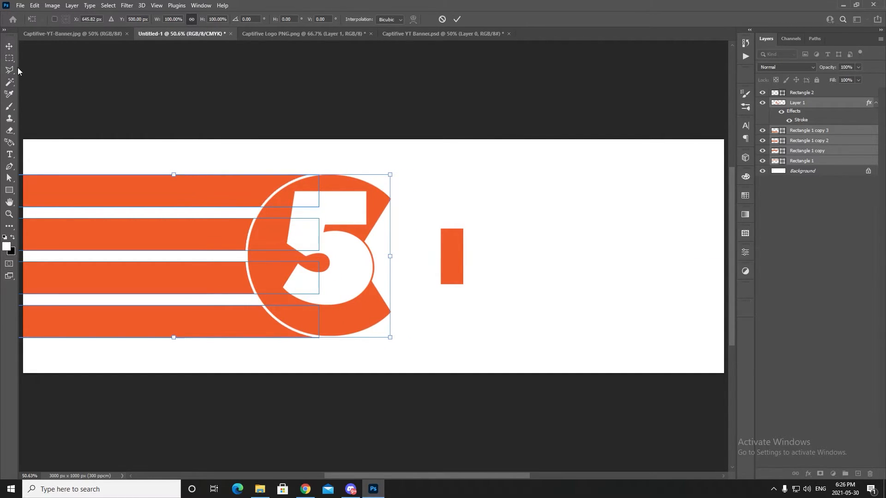
pyautogui.click(9, 46)
# Step: Move the upright orange rectangle left, closer to the logo, and check the spacing against Captifive-YT-Banner.jpg
pyautogui.moveTo(456, 258); pyautogui.dragTo(436, 259)
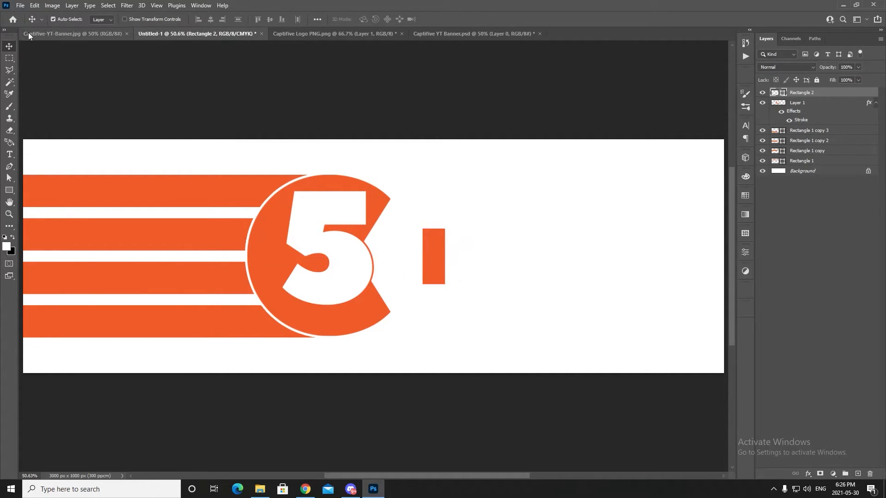
pyautogui.click(27, 32)
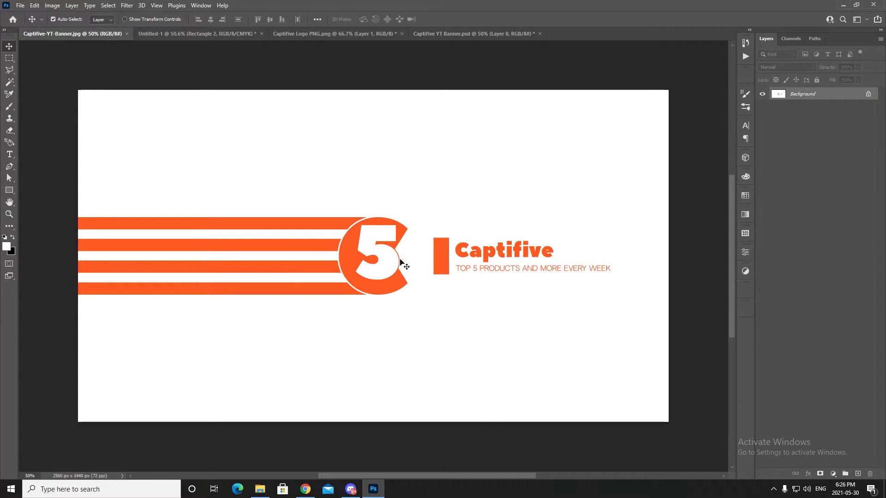
# Step: Compare the layout with Captifive-YT-Banner.jpg and inspect the fonts of the title and tagline layers in Captifive YT Banner.psd
pyautogui.click(207, 34)
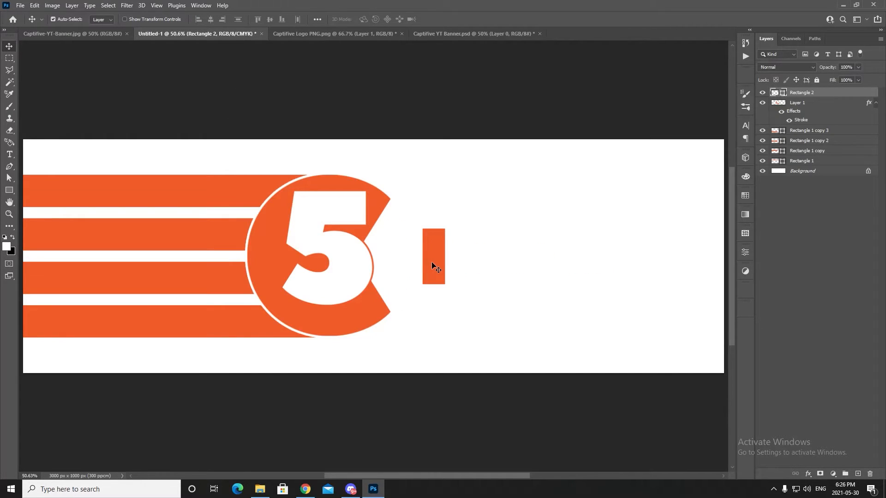
pyautogui.click(65, 33)
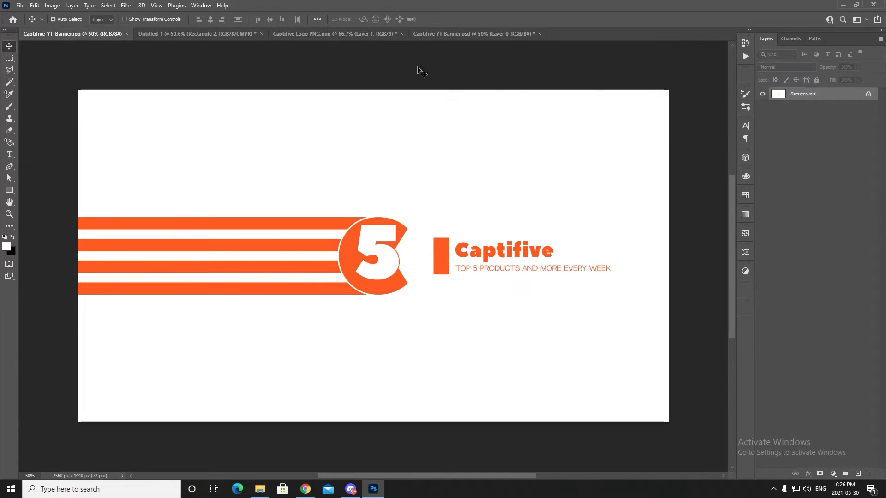
pyautogui.click(432, 34)
pyautogui.click(762, 245)
pyautogui.click(10, 154)
pyautogui.rightClick(477, 256)
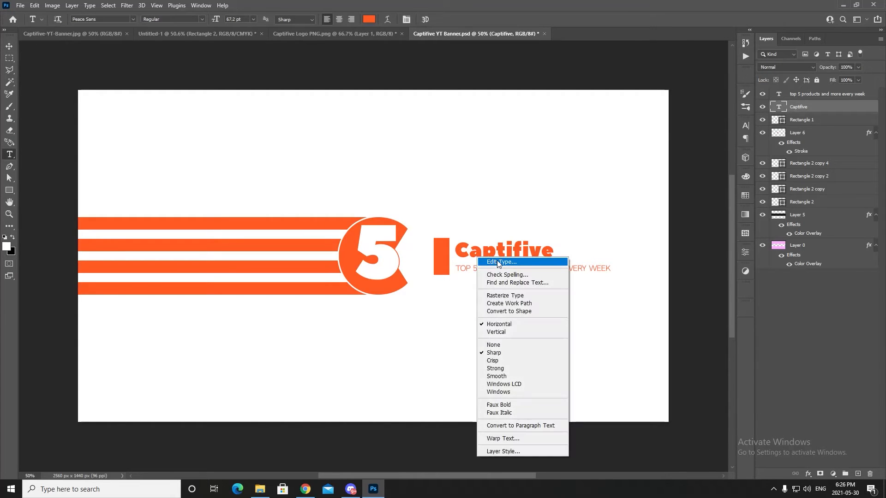
pyautogui.click(486, 250)
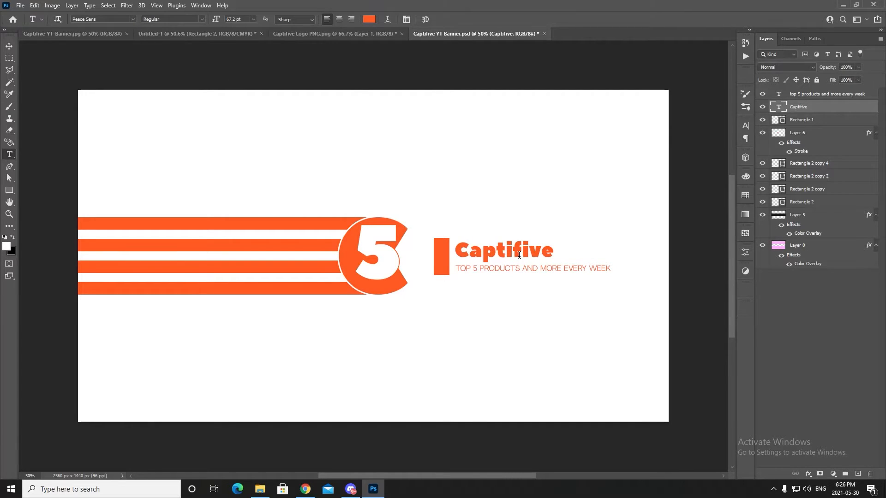
pyautogui.rightClick(519, 253)
pyautogui.click(540, 257)
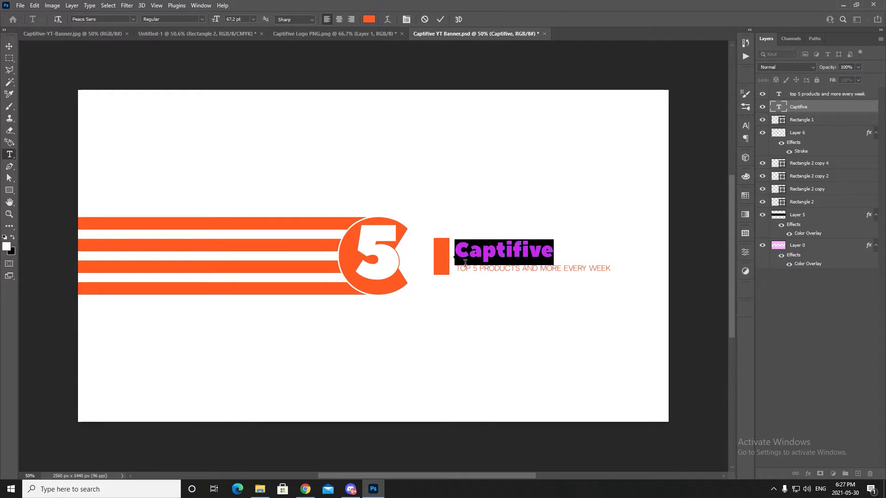
pyautogui.click(9, 58)
pyautogui.click(11, 156)
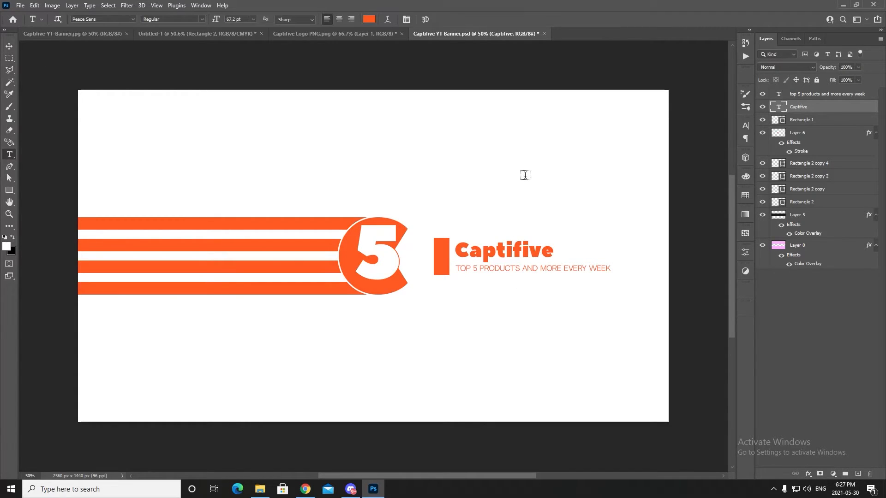
pyautogui.click(795, 95)
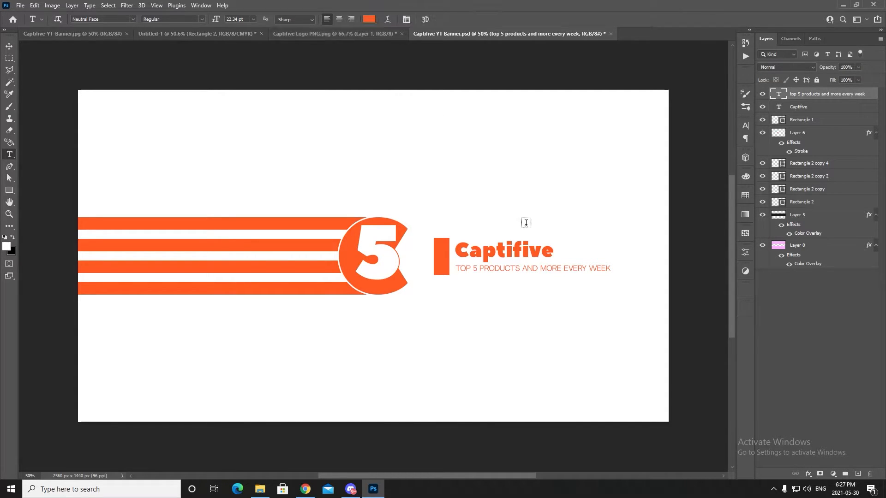
# Step: In Untitled-1, add a new layer above the upright bar, start text on it beside the bar and set the font to Peace Sans
pyautogui.click(277, 34)
pyautogui.click(212, 36)
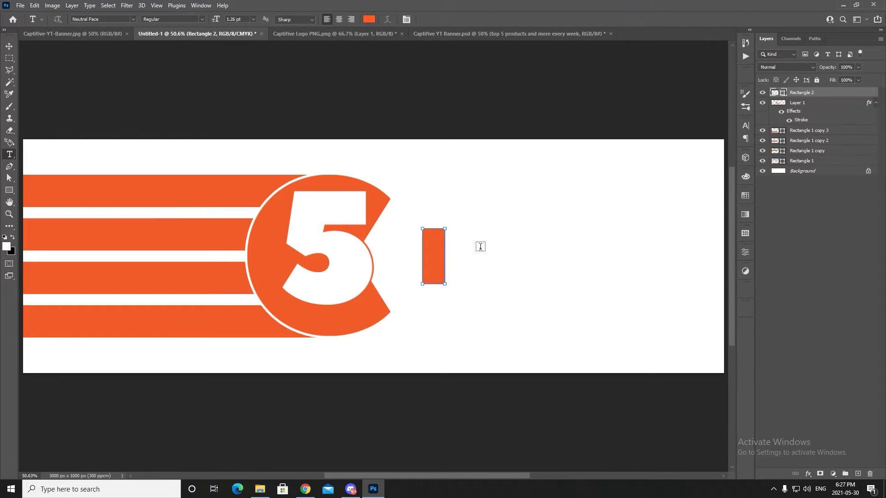
pyautogui.click(824, 169)
pyautogui.click(811, 95)
pyautogui.click(858, 474)
pyautogui.click(475, 249)
pyautogui.press('BackSpace')
pyautogui.click(103, 20)
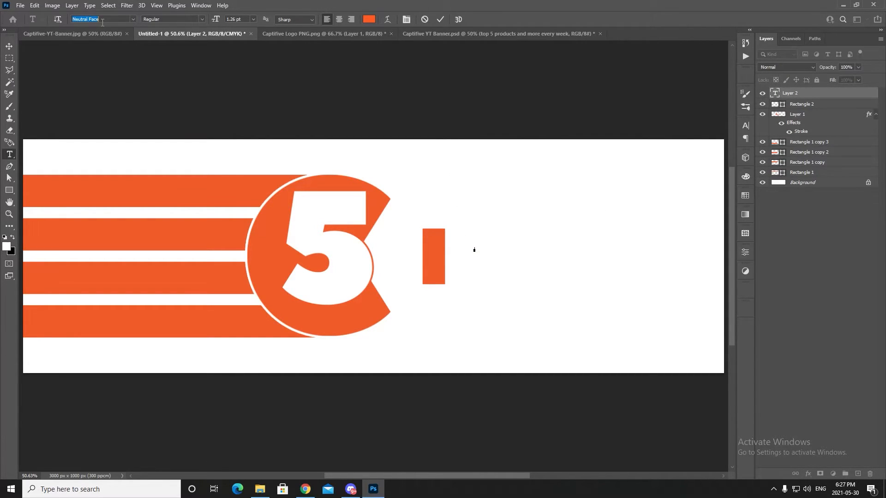
pyautogui.write('peace')
pyautogui.press('Return')
pyautogui.click(5, 46)
pyautogui.hotkey('ctrl', 'j')
pyautogui.hotkey('ctrl', 't')
pyautogui.click(429, 182)
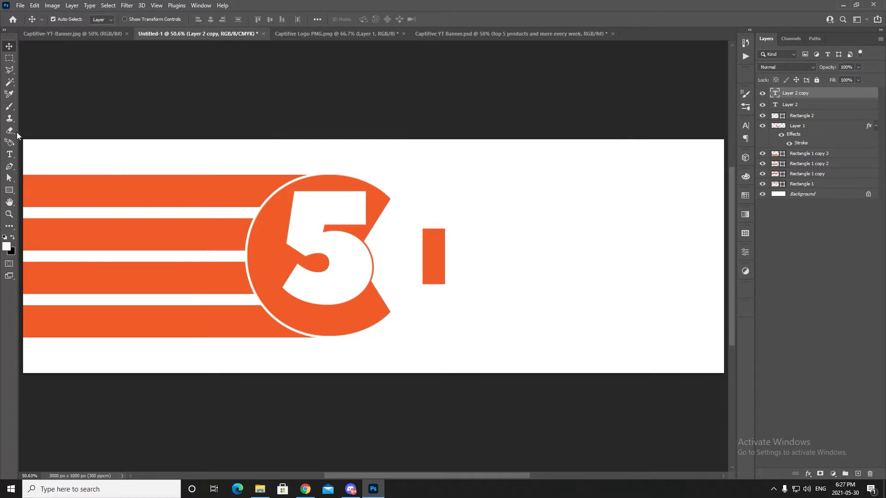
pyautogui.click(9, 154)
pyautogui.rightClick(501, 277)
pyautogui.rightClick(504, 267)
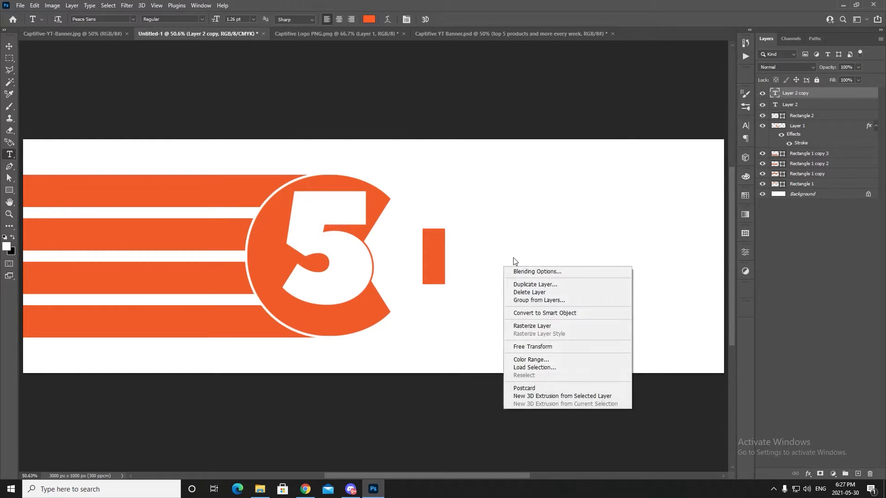
pyautogui.rightClick(514, 258)
pyautogui.click(533, 262)
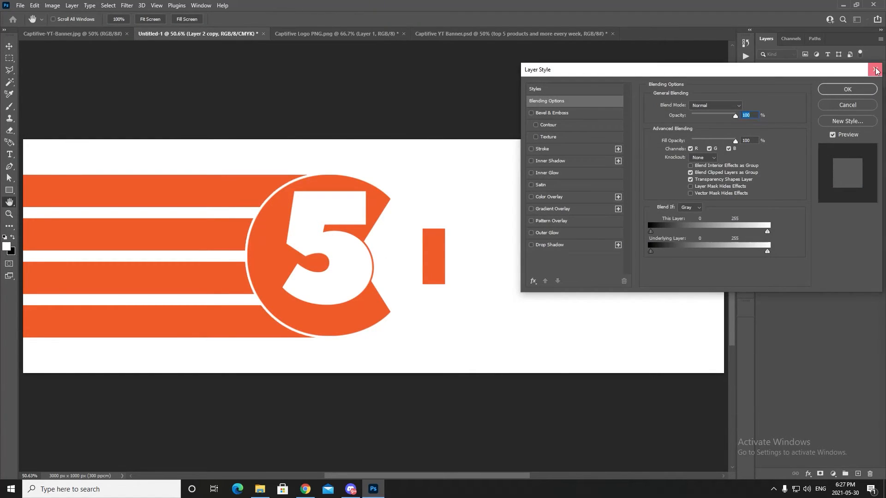
pyautogui.click(774, 103)
pyautogui.hotkey('ctrl', 't')
pyautogui.click(438, 183)
pyautogui.hotkey('ctrl', 'e')
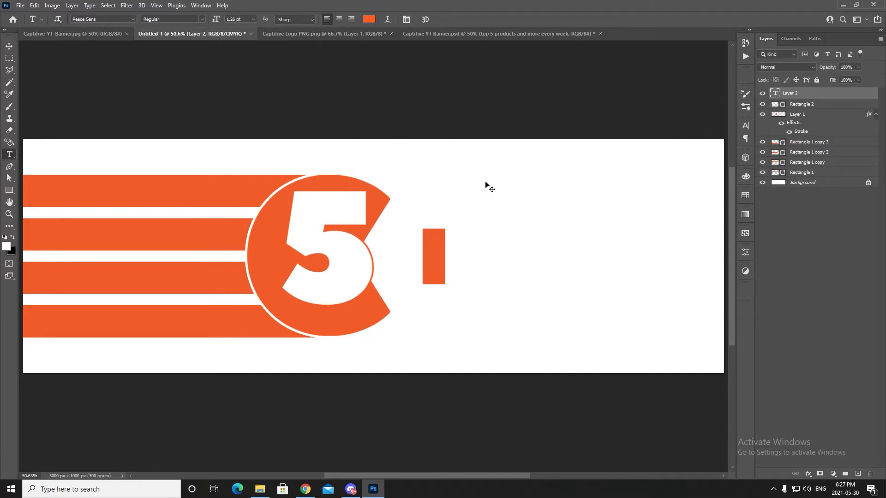
# Step: Enter the text "captifive" to the right of the upright bar and scale it to 1072.35%
pyautogui.click(566, 254)
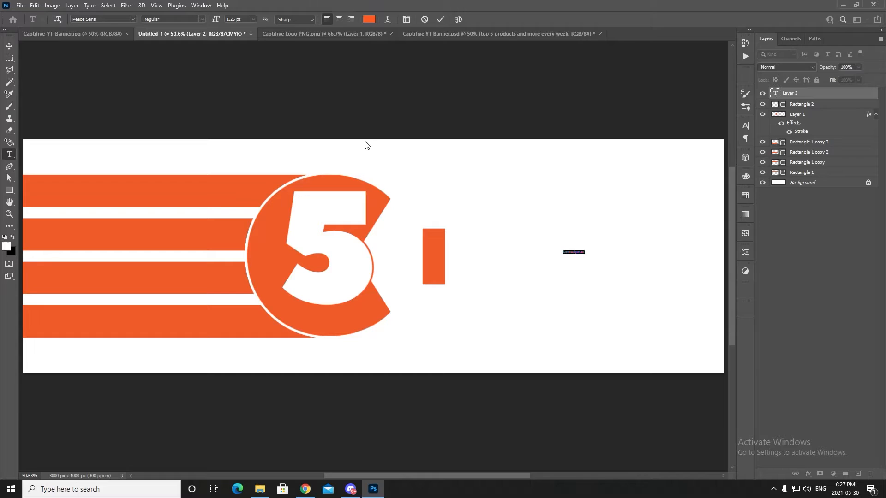
pyautogui.write('top')
pyautogui.hotkey('ctrl', 'Return')
pyautogui.hotkey('ctrl', 't')
pyautogui.moveTo(587, 252)
pyautogui.mouseDown()
pyautogui.moveTo(680, 233)
pyautogui.moveTo(587, 255)
pyautogui.moveTo(586, 244)
pyautogui.mouseUp()
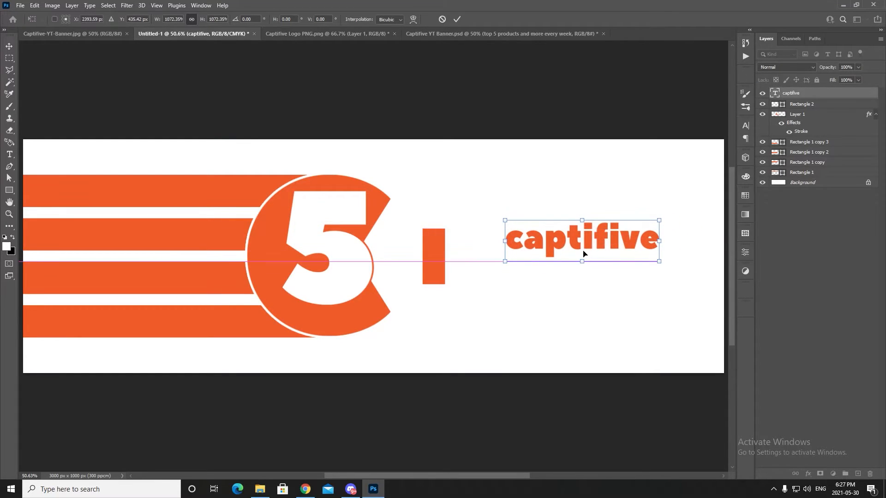
pyautogui.press('Return')
# Step: Change the first letter of the title to a capital C so that it reads "Captifive"
pyautogui.click(10, 155)
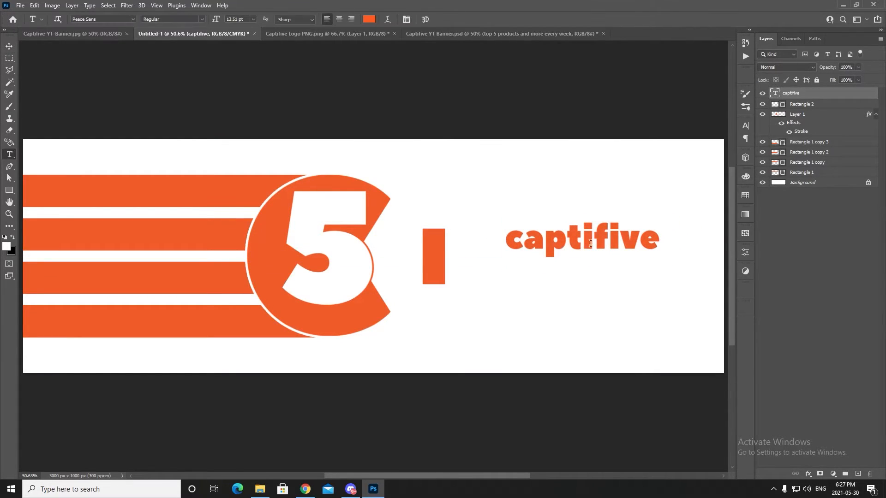
pyautogui.doubleClick(606, 249)
pyautogui.click(506, 240)
pyautogui.press('Delete')
pyautogui.write('C')
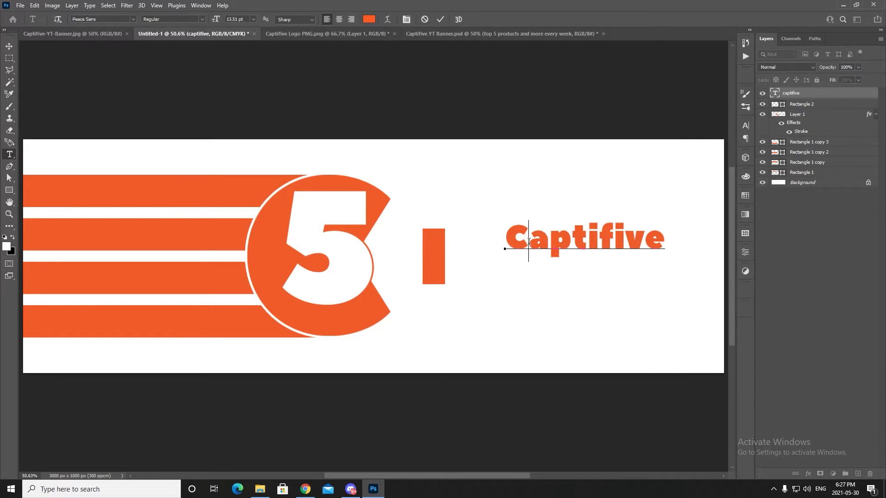
# Step: Shrink the Captifive title to about 9.31 pt, place it beside the upper half of the upright bar, and compare with Captifive-YT-Banner.jpg
pyautogui.click(10, 46)
pyautogui.moveTo(564, 236); pyautogui.dragTo(513, 243)
pyautogui.moveTo(453, 229); pyautogui.dragTo(509, 248)
pyautogui.moveTo(513, 255); pyautogui.dragTo(473, 244)
pyautogui.click(6, 48)
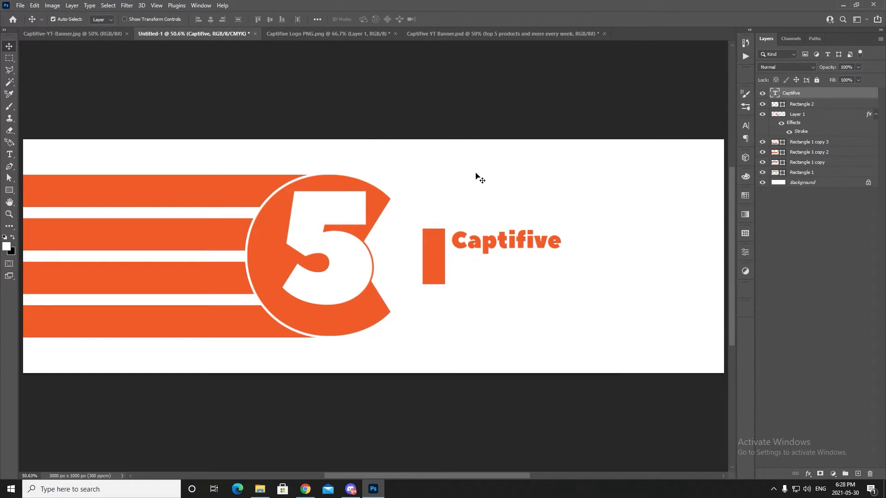
pyautogui.click(63, 30)
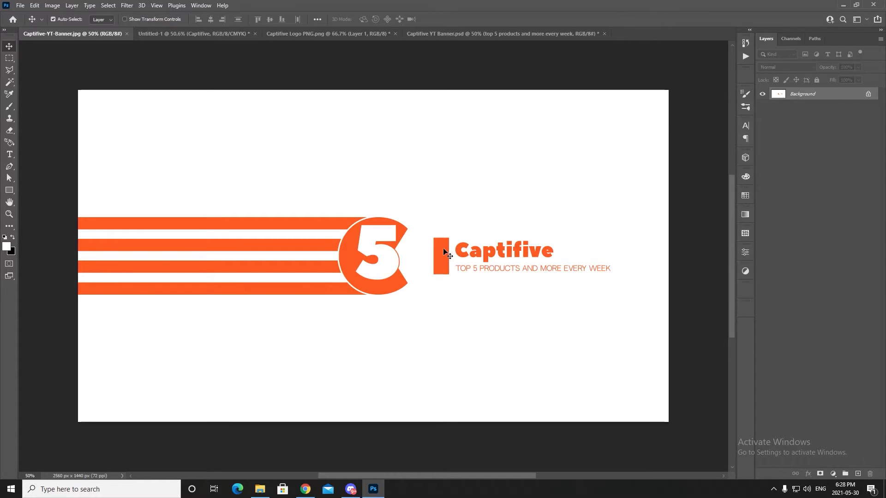
pyautogui.click(200, 34)
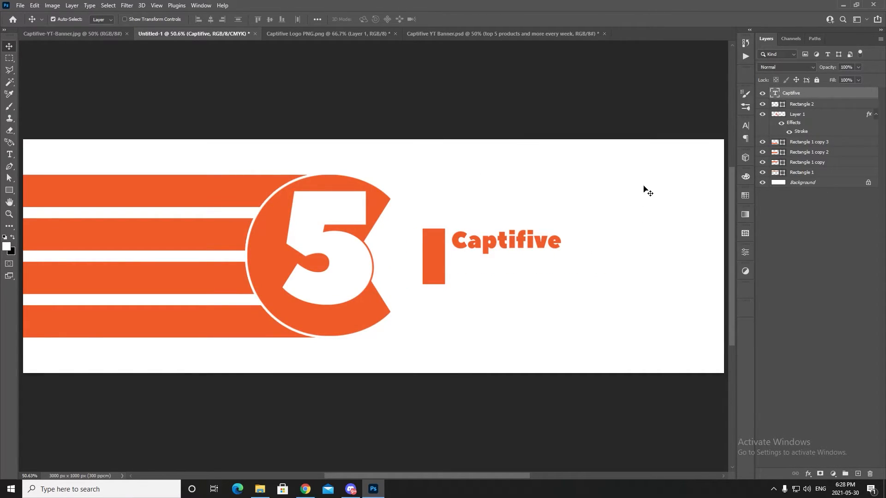
# Step: Duplicate the Captifive title and place the copy directly below the original, aligned at the left edge
pyautogui.click(762, 104)
pyautogui.click(762, 105)
pyautogui.hotkey('ctrl', 'j')
pyautogui.hotkey('ctrl', 't')
pyautogui.moveTo(547, 248); pyautogui.dragTo(555, 271)
pyautogui.press('Return')
# Step: Select all the text of the lower Captifive copy and change its font to Neutral Face
pyautogui.click(9, 154)
pyautogui.rightClick(487, 265)
pyautogui.click(518, 273)
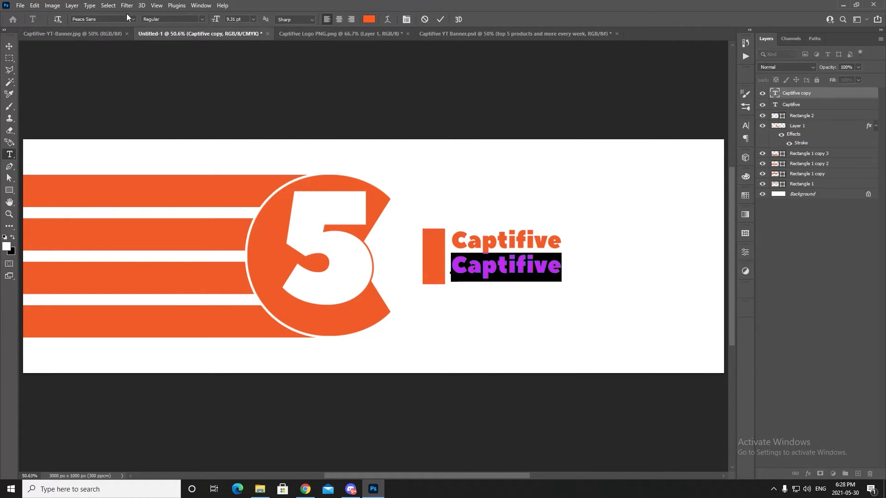
pyautogui.click(133, 18)
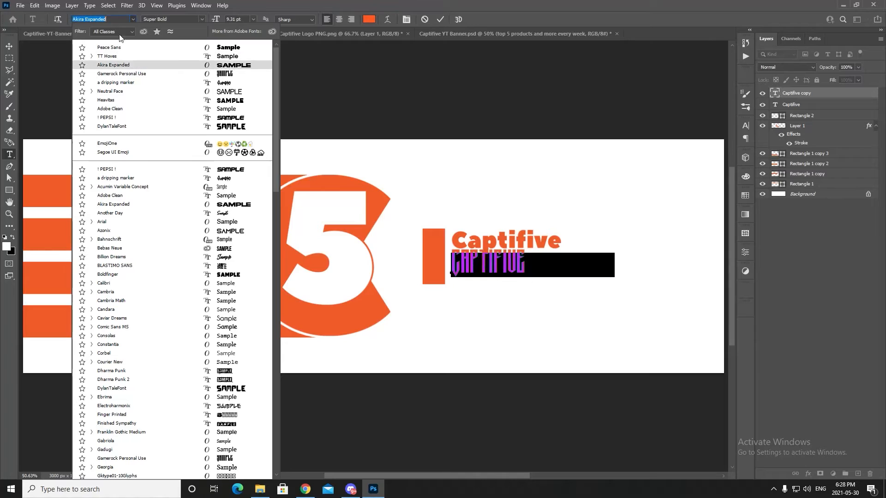
pyautogui.write('neut')
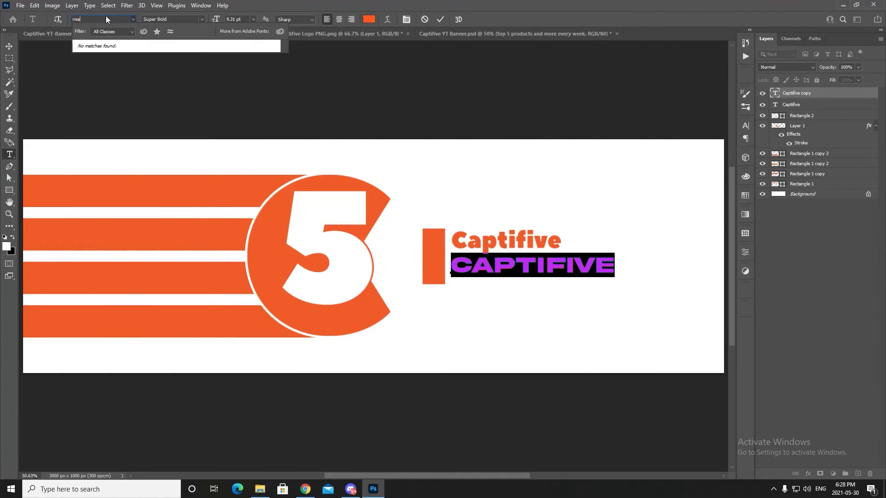
pyautogui.click(111, 47)
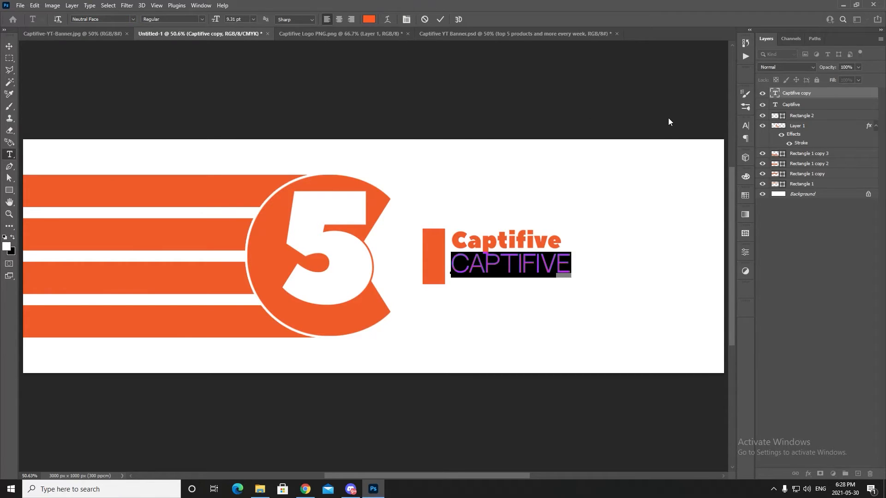
# Step: Replace the lower copy's text with "top 5's" and check the tagline wording in Captifive-YT-Banner.jpg
pyautogui.write('TOP')
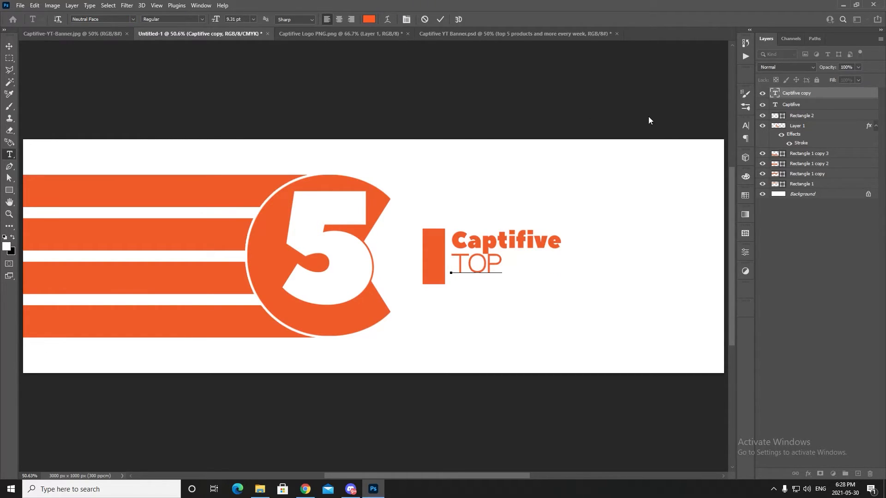
pyautogui.write(' 5')
pyautogui.write("'s")
pyautogui.click(103, 36)
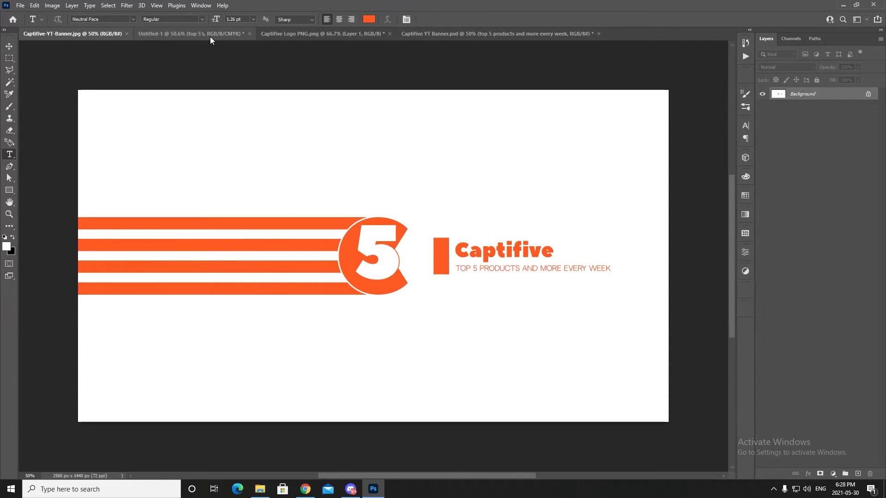
pyautogui.click(210, 40)
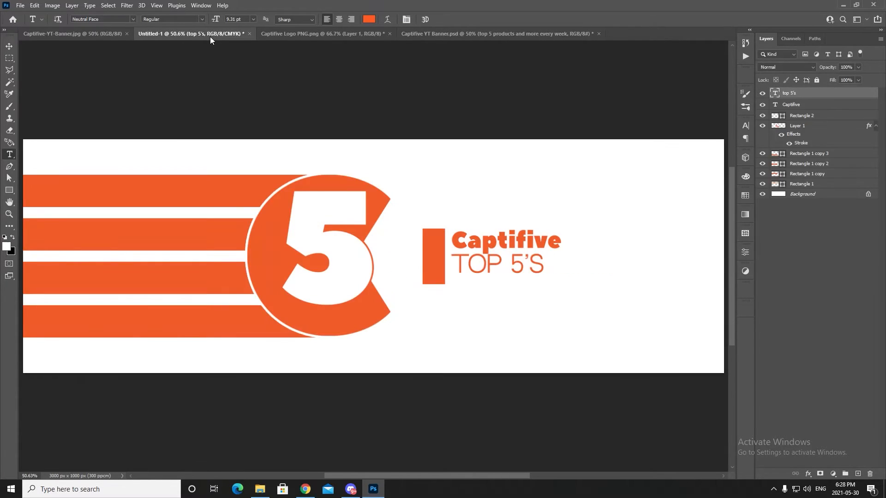
# Step: Change the tagline text to read "top 5 products and more every week"
pyautogui.hotkey('ctrl', 'z')
pyautogui.hotkey('ctrl', 'shift', 'z')
pyautogui.click(546, 271)
pyautogui.press('BackSpace')
pyautogui.press('BackSpace')
pyautogui.write('OPR')
pyautogui.press('BackSpace')
pyautogui.press('BackSpace')
pyautogui.press('BackSpace')
pyautogui.write('PRODUCTS AND')
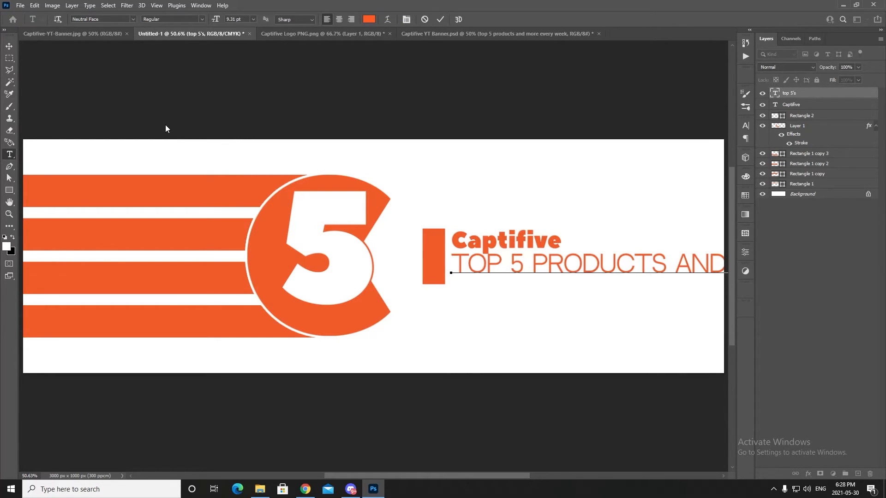
# Step: Scale the tagline down and place it on one line beneath the Captifive title, beside the upright bar
pyautogui.hotkey('ctrl', '+')
pyautogui.hotkey('ctrl', '+')
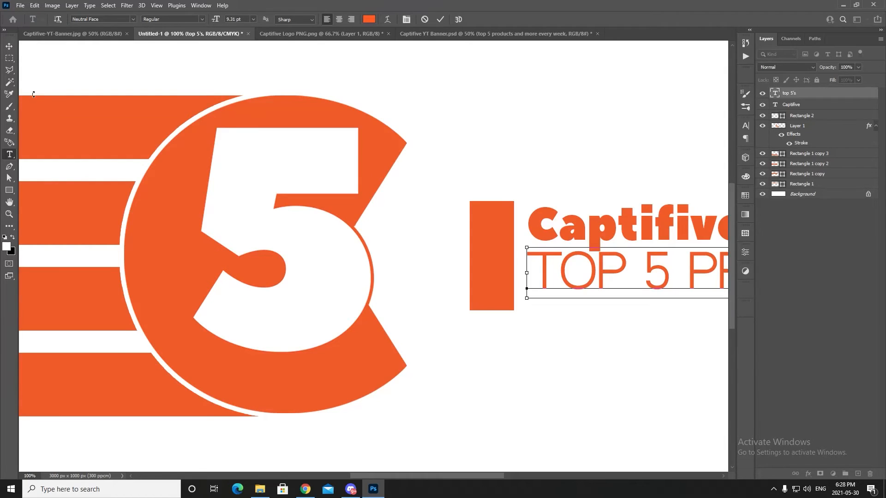
pyautogui.hotkey('ctrl', '-')
pyautogui.hotkey('ctrl', '-')
pyautogui.click(8, 45)
pyautogui.hotkey('ctrl', 't')
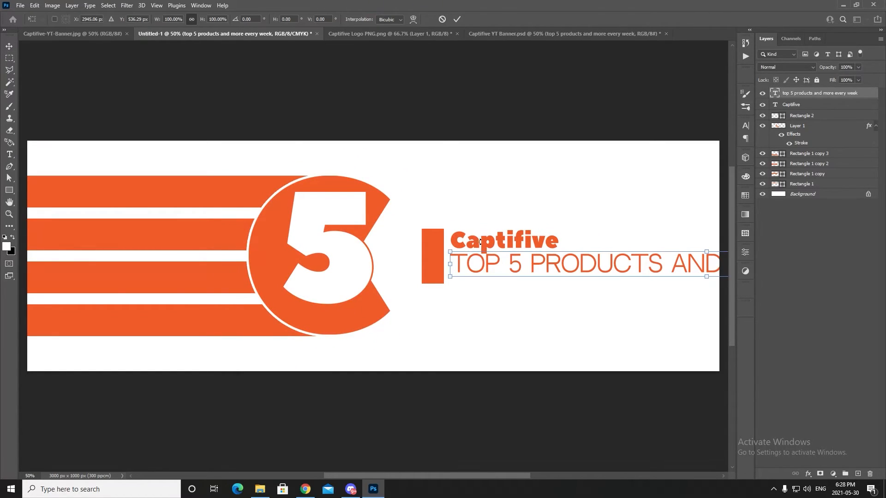
pyautogui.moveTo(454, 255); pyautogui.dragTo(520, 262)
pyautogui.press('Return')
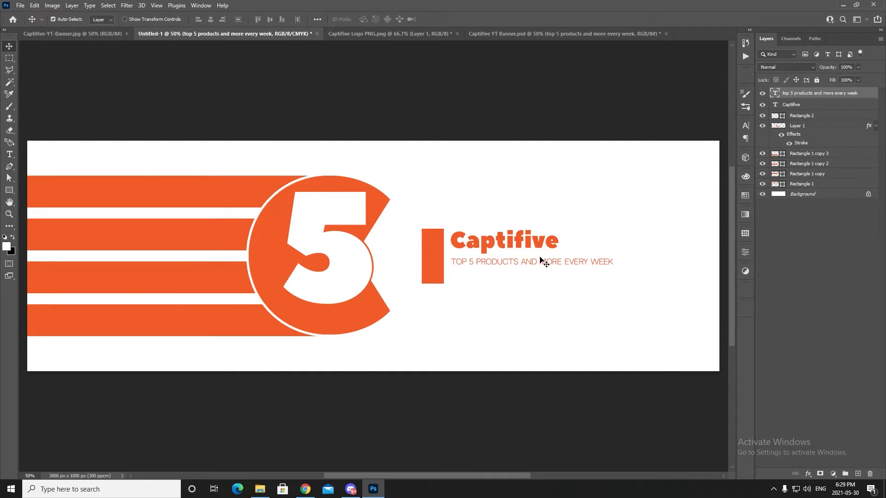
# Step: Compare with Captifive-YT-Banner.jpg, scale the tagline to 96.54% and align its left edge with the Captifive title at Y 516.77 px
pyautogui.click(55, 36)
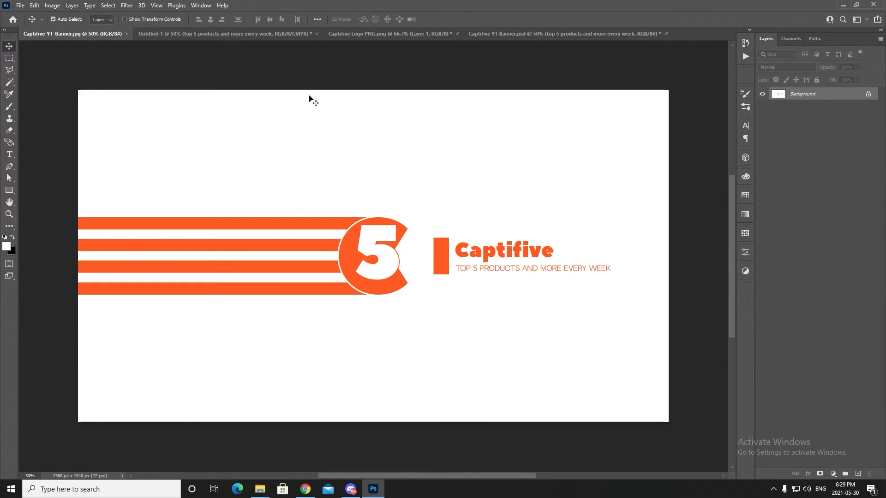
pyautogui.click(222, 35)
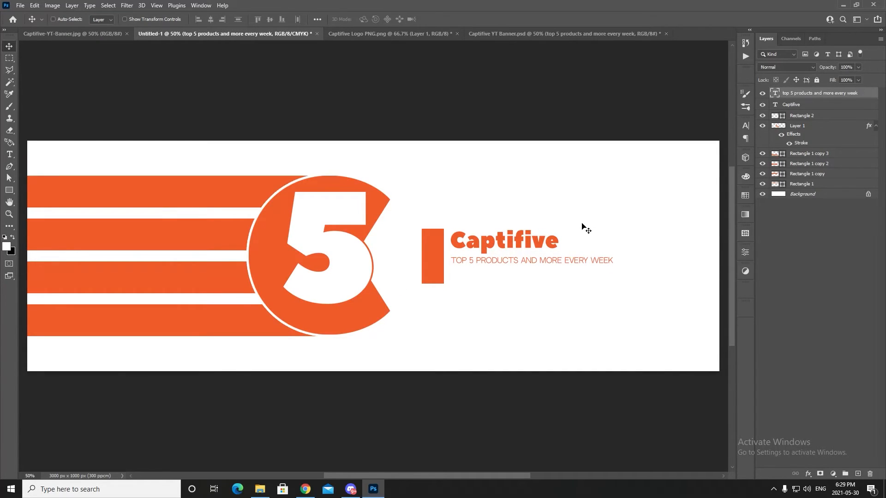
pyautogui.hotkey('ctrl', 't')
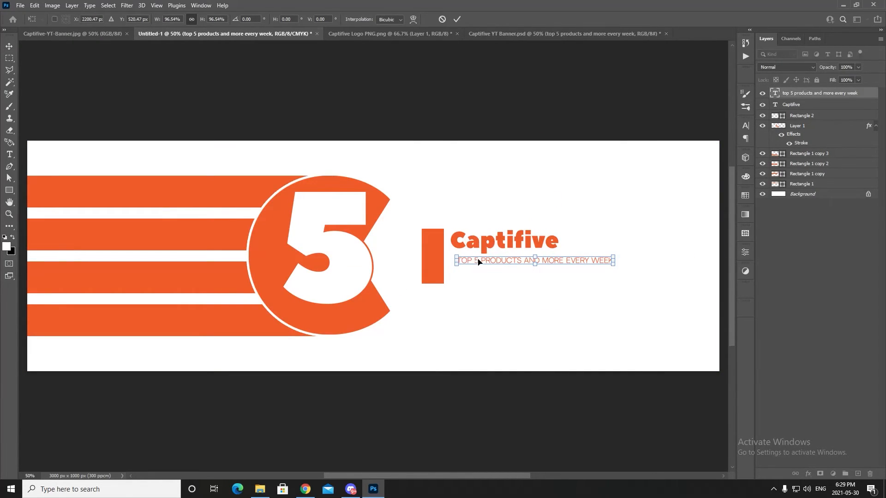
pyautogui.moveTo(479, 262); pyautogui.dragTo(476, 261)
pyautogui.press('Return')
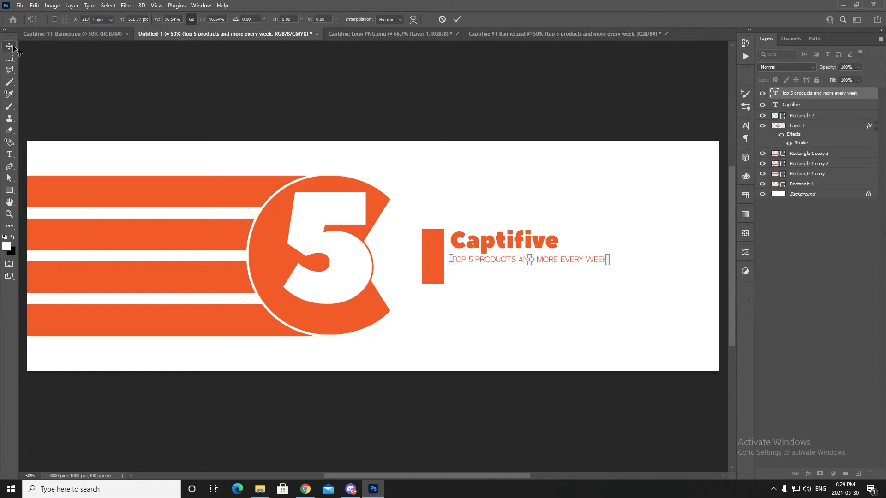
# Step: Move the Captifive title and tagline down together so they sit vertically centred beside the upright bar, checking against Captifive-YT-Banner.jpg
pyautogui.click(49, 32)
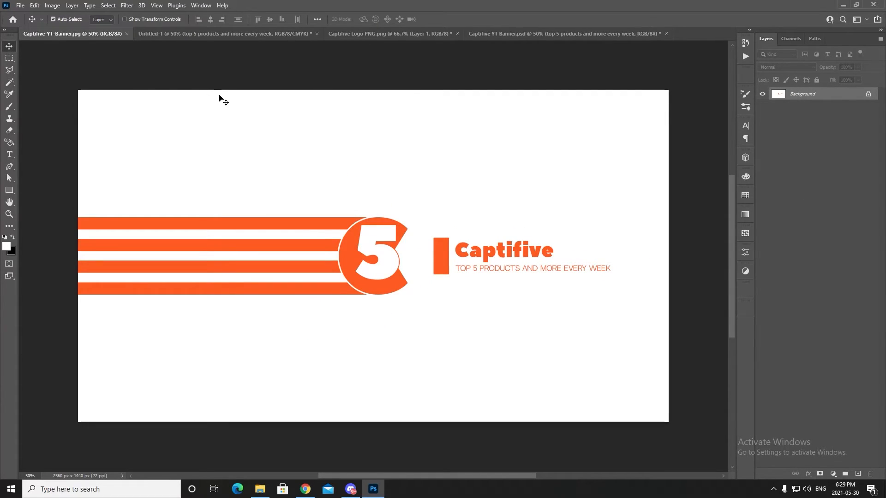
pyautogui.click(192, 37)
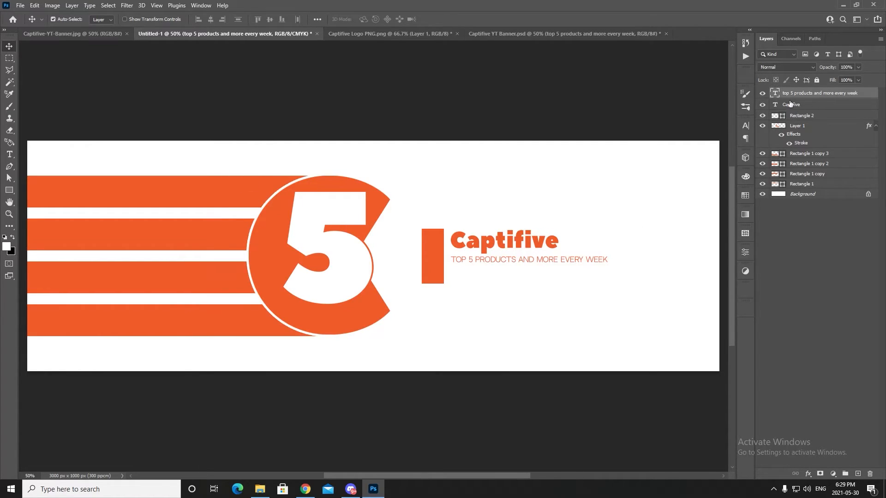
pyautogui.click(805, 119)
pyautogui.click(762, 131)
pyautogui.click(801, 127)
pyautogui.click(803, 105)
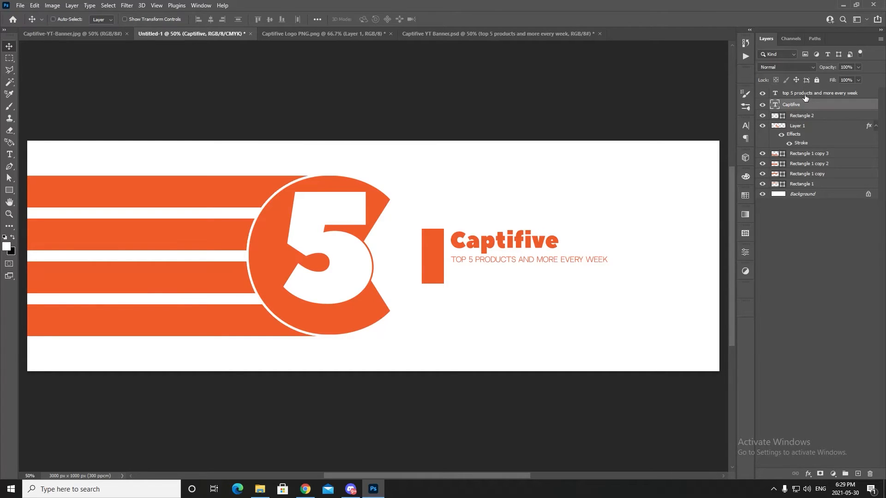
pyautogui.keyDown('shift'); pyautogui.click(812, 93); pyautogui.keyUp('shift')
pyautogui.hotkey('ctrl', 't')
pyautogui.moveTo(544, 236); pyautogui.dragTo(511, 244)
pyautogui.press('Return')
pyautogui.click(236, 34)
pyautogui.click(44, 33)
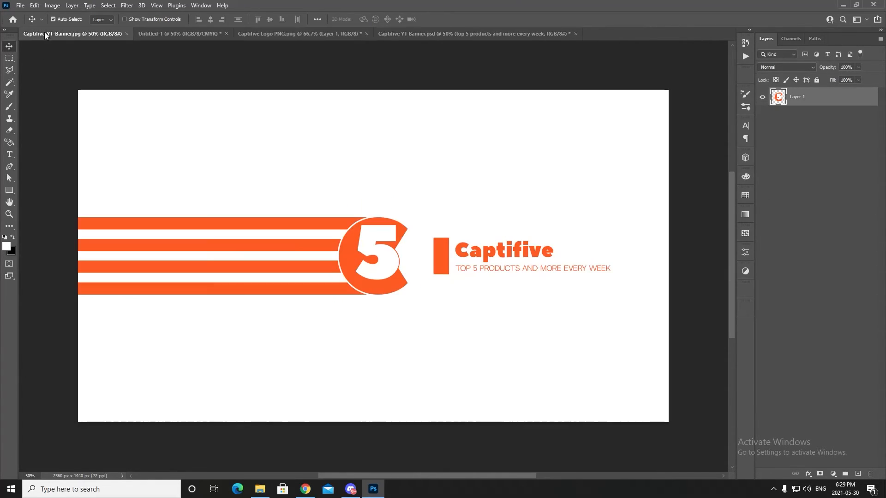
pyautogui.click(184, 35)
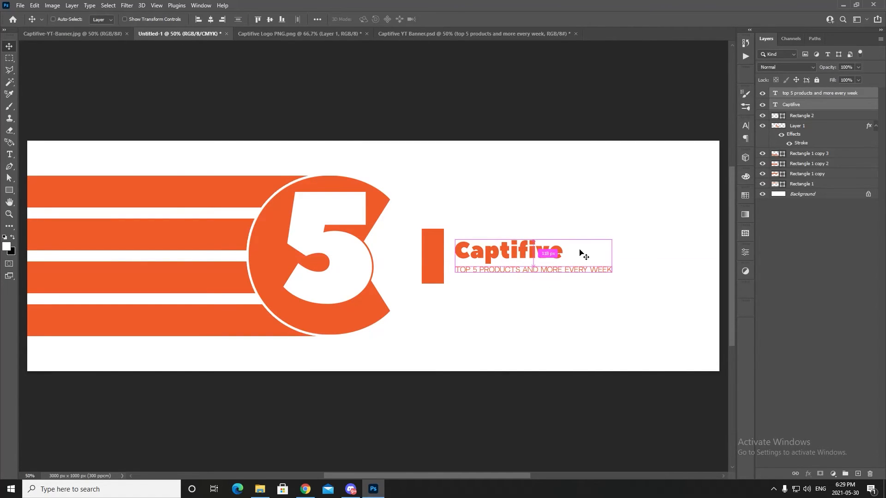
# Step: Nudge the tagline alone beneath the Captifive title until its left edge lines up with the title's
pyautogui.click(792, 95)
pyautogui.moveTo(512, 270); pyautogui.dragTo(515, 272)
pyautogui.press('Down')
pyautogui.press('Down')
pyautogui.press('Down')
pyautogui.press('Down')
pyautogui.press('Down')
pyautogui.press('Down')
pyautogui.press('Down')
pyautogui.press('Down')
pyautogui.press('Down')
pyautogui.press('Down')
pyautogui.press('Down')
pyautogui.press('Down')
pyautogui.press('Down')
pyautogui.press('Down')
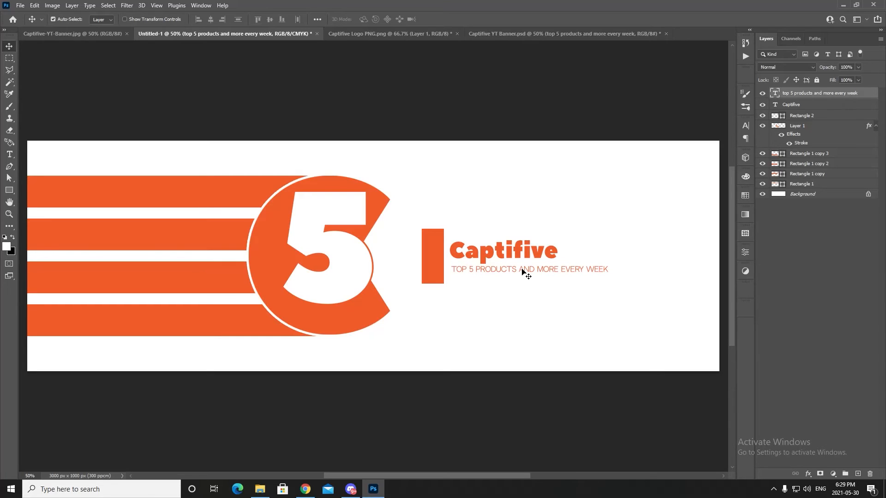
pyautogui.press('Left')
pyautogui.press('Left')
pyautogui.press('Left')
pyautogui.press('Left')
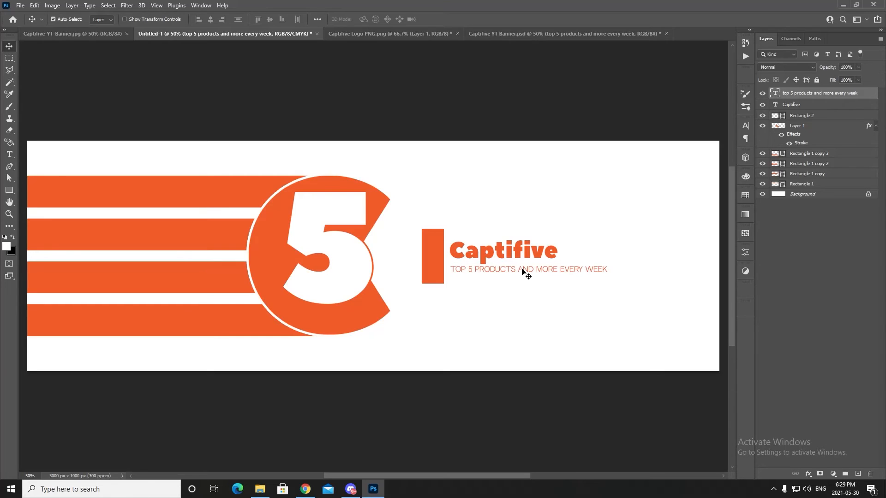
# Step: Lower the tagline slightly to widen its gap from the title, and check the spacing of both texts within the banner
pyautogui.moveTo(522, 270); pyautogui.dragTo(521, 266)
pyautogui.press('Down')
pyautogui.hotkey('shift', 'Down')
pyautogui.hotkey('shift', 'Down')
pyautogui.press('Down')
pyautogui.press('Down')
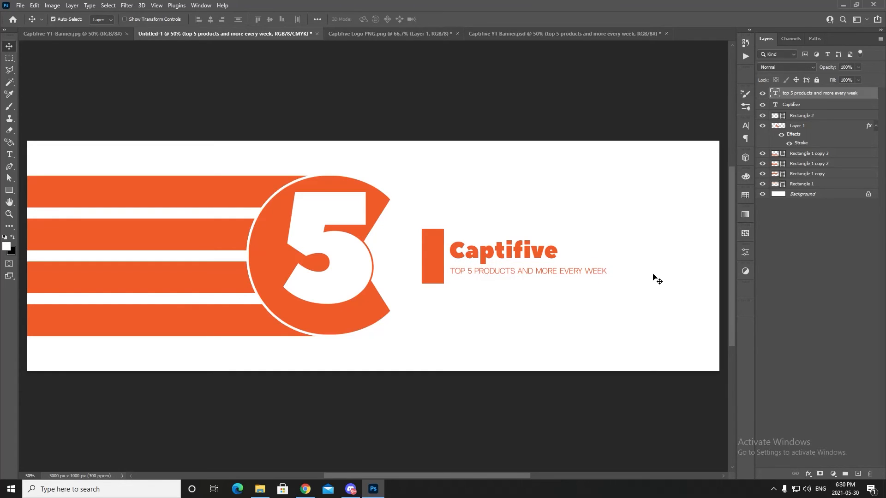
pyautogui.keyDown('shift'); pyautogui.click(811, 105); pyautogui.keyUp('shift')
pyautogui.moveTo(526, 257); pyautogui.dragTo(526, 257)
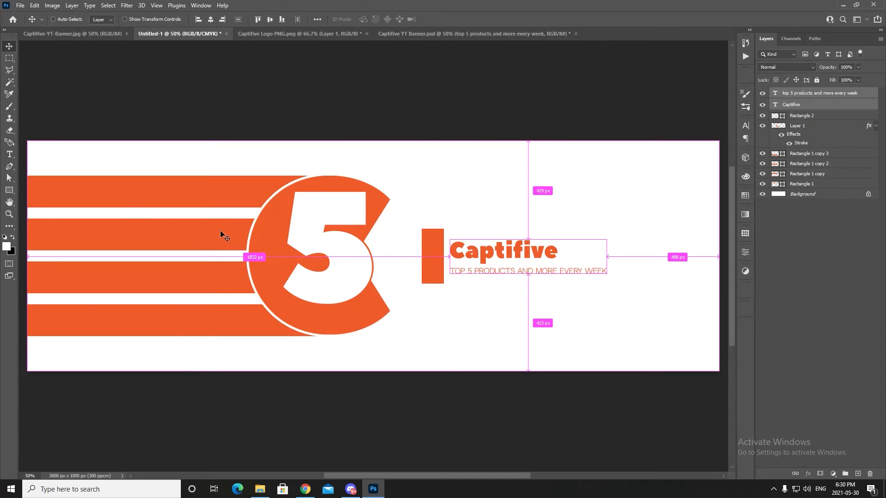
# Step: Replace "and" with "&" in the tagline so it reads "top 5 products & more every week"
pyautogui.press('t')
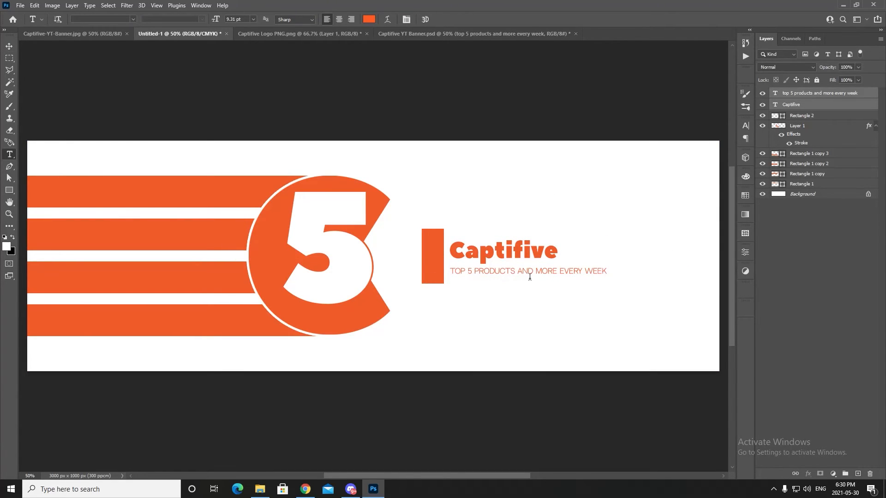
pyautogui.click(798, 94)
pyautogui.rightClick(567, 279)
pyautogui.rightClick(559, 272)
pyautogui.click(576, 276)
pyautogui.click(539, 273)
pyautogui.press('BackSpace')
pyautogui.press('BackSpace')
pyautogui.press('BackSpace')
pyautogui.press('BackSpace')
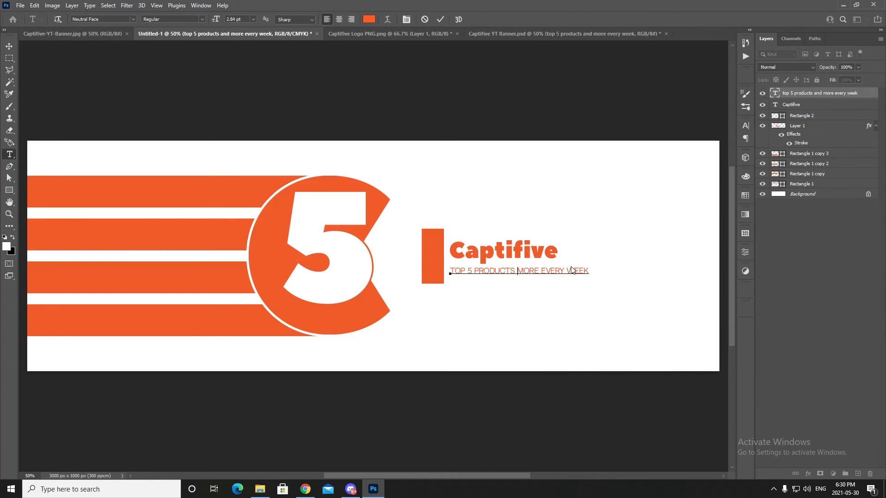
pyautogui.write('&')
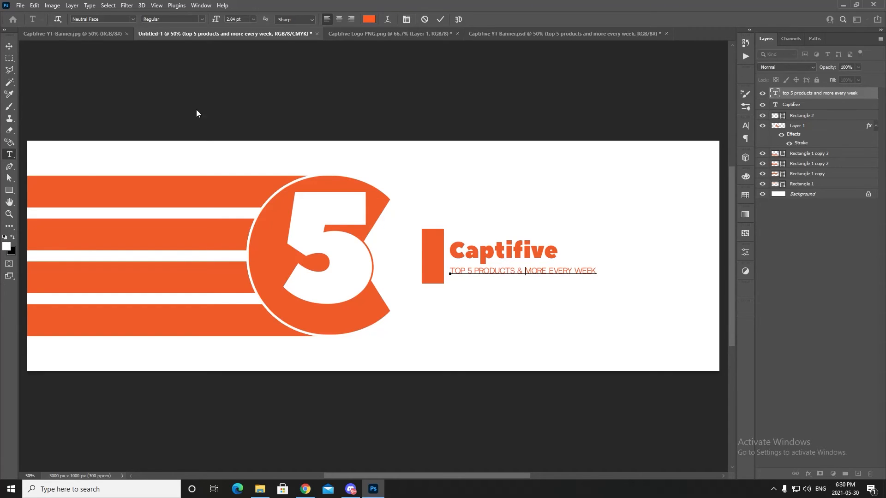
pyautogui.click(9, 47)
# Step: Reposition the shortened tagline closer beneath the Captifive title at Y 557.32 px
pyautogui.hotkey('ctrl', 't')
pyautogui.moveTo(496, 276); pyautogui.dragTo(502, 278)
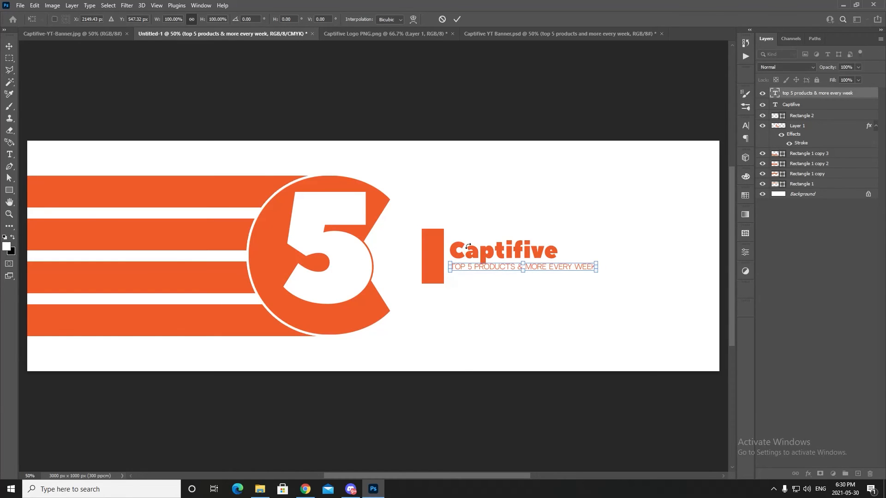
pyautogui.press('Down')
pyautogui.press('Down')
pyautogui.press('Down')
pyautogui.press('Down')
pyautogui.press('Down')
pyautogui.press('Down')
pyautogui.press('Down')
pyautogui.press('Down')
pyautogui.press('Down')
pyautogui.press('Down')
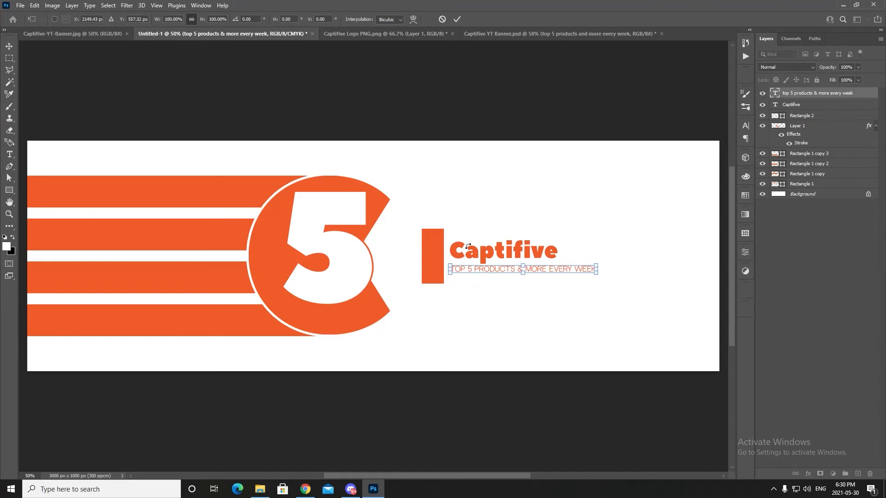
pyautogui.click(9, 46)
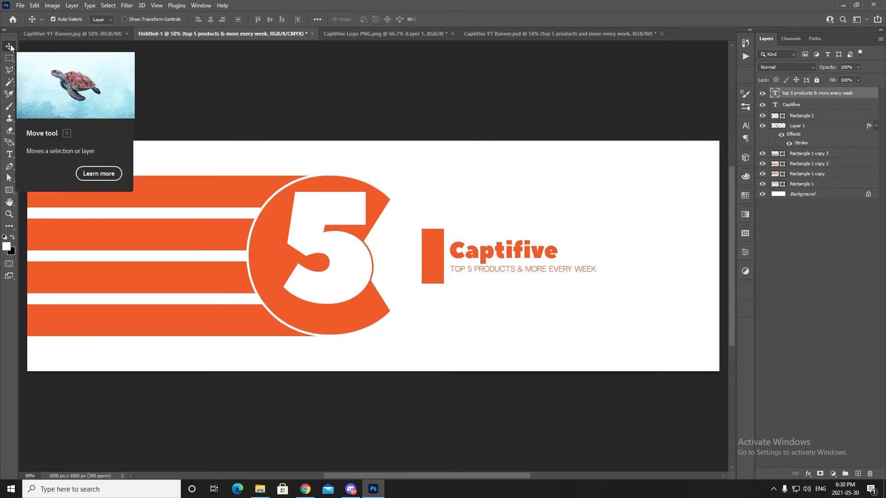
# Step: Scale the title and tagline together to 109.82% and centre them vertically beside the upright bar at Y 500.00 px
pyautogui.keyDown('shift'); pyautogui.click(812, 105); pyautogui.keyUp('shift')
pyautogui.hotkey('ctrl', 't')
pyautogui.moveTo(512, 261); pyautogui.dragTo(516, 259)
pyautogui.click(10, 47)
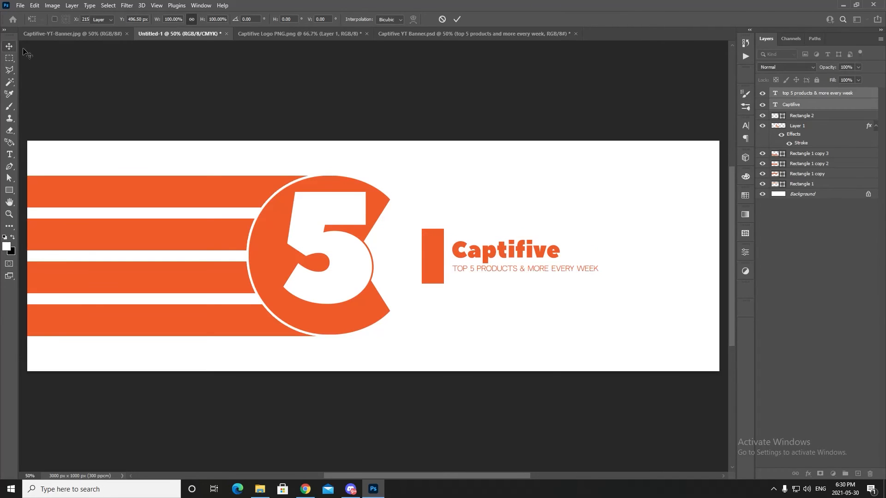
pyautogui.hotkey('ctrl', 't')
pyautogui.moveTo(600, 240)
pyautogui.mouseDown()
pyautogui.moveTo(616, 238)
pyautogui.moveTo(589, 253)
pyautogui.mouseUp()
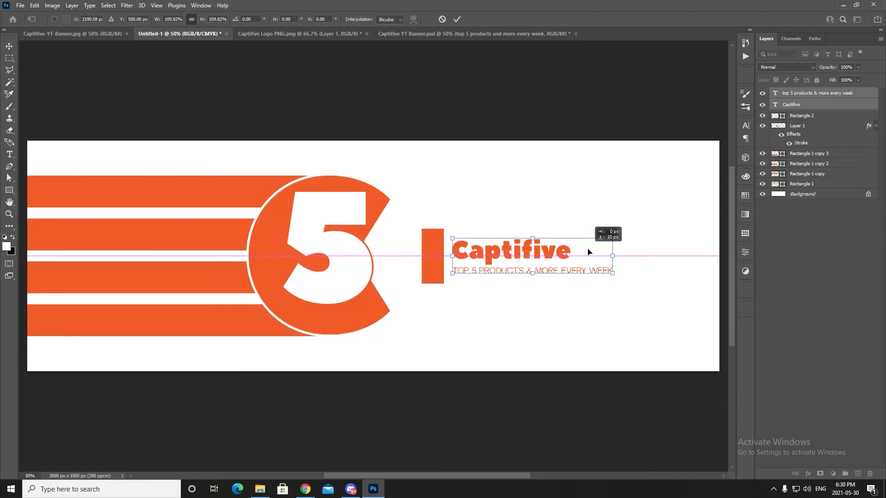
pyautogui.click(11, 51)
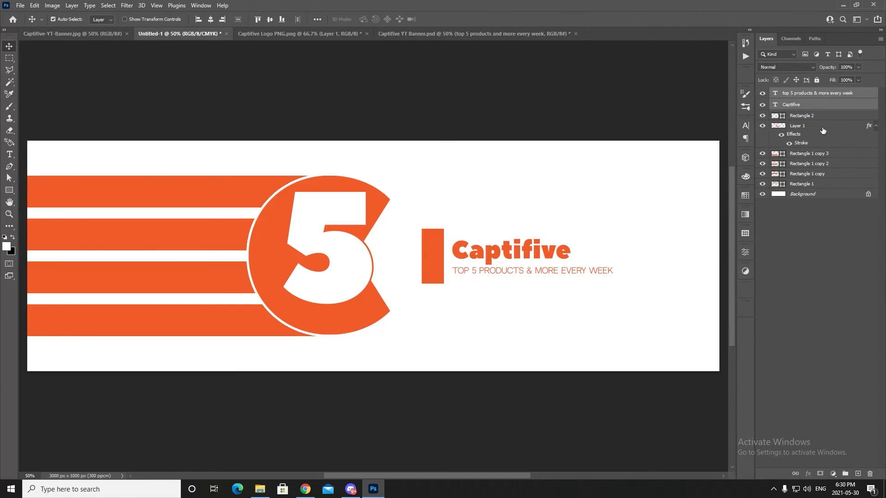
# Step: Move the upright bar, Captifive title and tagline together horizontally to the right, farther from the logo
pyautogui.keyDown('ctrl'); pyautogui.click(812, 116); pyautogui.keyUp('ctrl')
pyautogui.hotkey('ctrl', 't')
pyautogui.moveTo(530, 255); pyautogui.dragTo(554, 256)
pyautogui.click(9, 51)
pyautogui.click(157, 6)
pyautogui.click(191, 93)
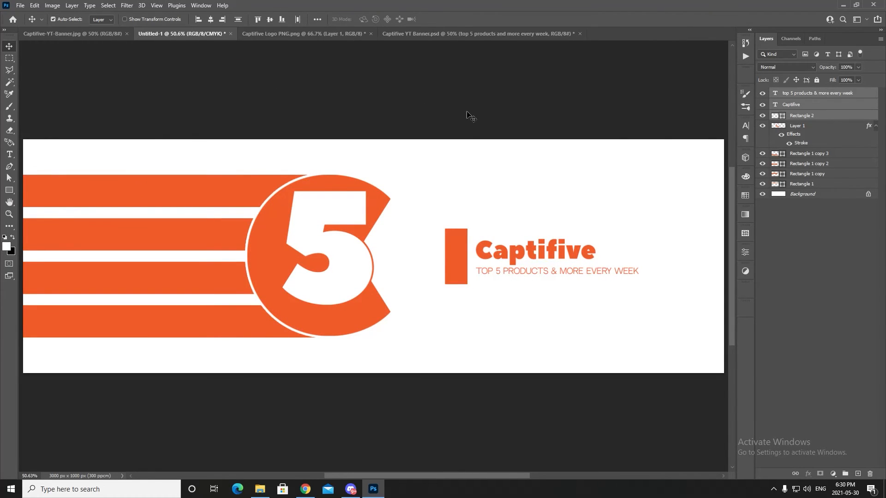
# Step: Enlarge the logo and the four orange stripes together, keeping them vertically centred and starting at the banner's left edge
pyautogui.click(822, 128)
pyautogui.keyDown('shift'); pyautogui.click(805, 185); pyautogui.keyUp('shift')
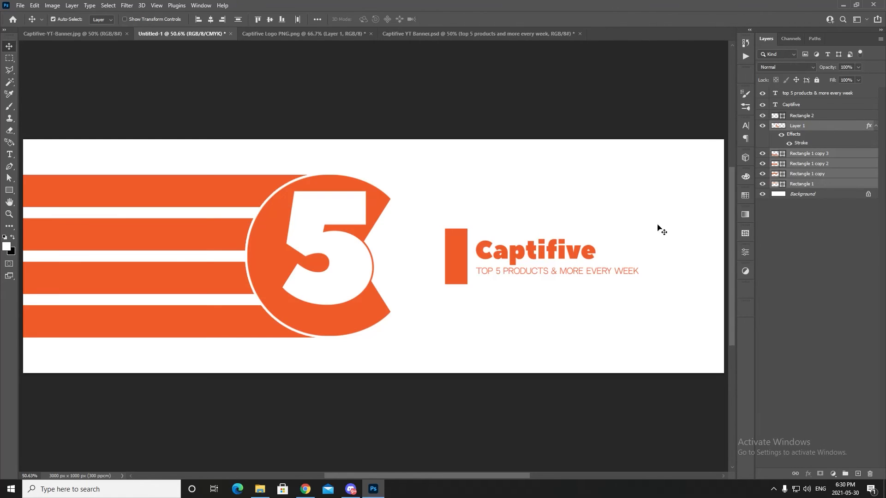
pyautogui.hotkey('ctrl', 't')
pyautogui.moveTo(390, 174)
pyautogui.mouseDown()
pyautogui.moveTo(425, 162)
pyautogui.moveTo(387, 190)
pyautogui.mouseUp()
pyautogui.click(9, 50)
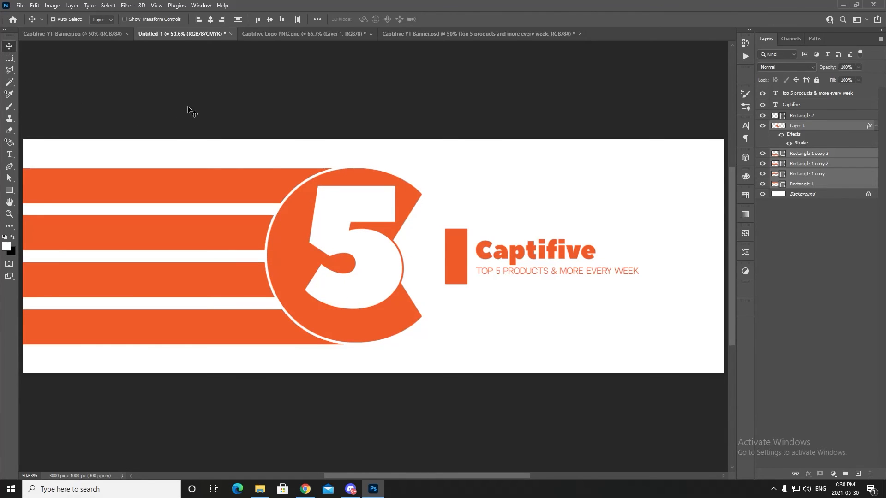
# Step: Scale the upright bar, title and tagline down slightly, shift them right of the enlarged logo, and compare with Captifive-YT-Banner.jpg
pyautogui.click(466, 252)
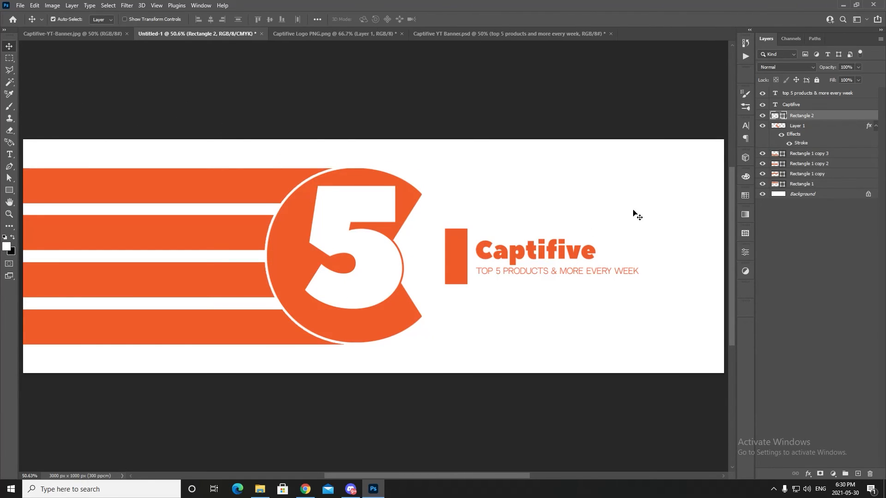
pyautogui.click(802, 105)
pyautogui.keyDown('shift'); pyautogui.click(803, 94); pyautogui.keyUp('shift')
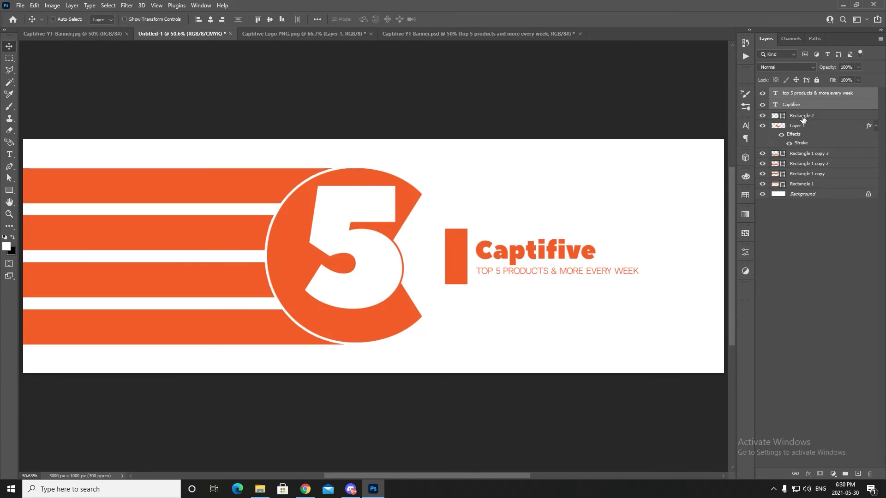
pyautogui.keyDown('ctrl'); pyautogui.click(803, 117); pyautogui.keyUp('ctrl')
pyautogui.hotkey('ctrl', 't')
pyautogui.moveTo(445, 229); pyautogui.dragTo(455, 231)
pyautogui.moveTo(492, 239); pyautogui.dragTo(503, 243)
pyautogui.press('Return')
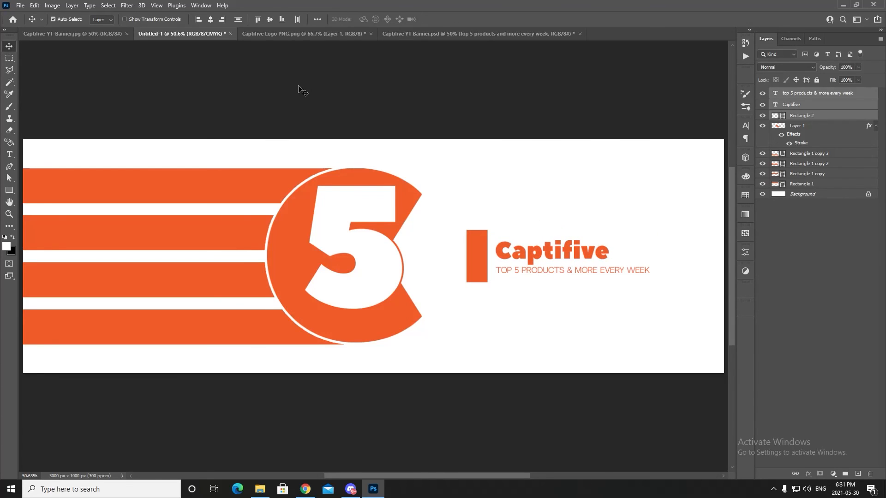
pyautogui.click(90, 33)
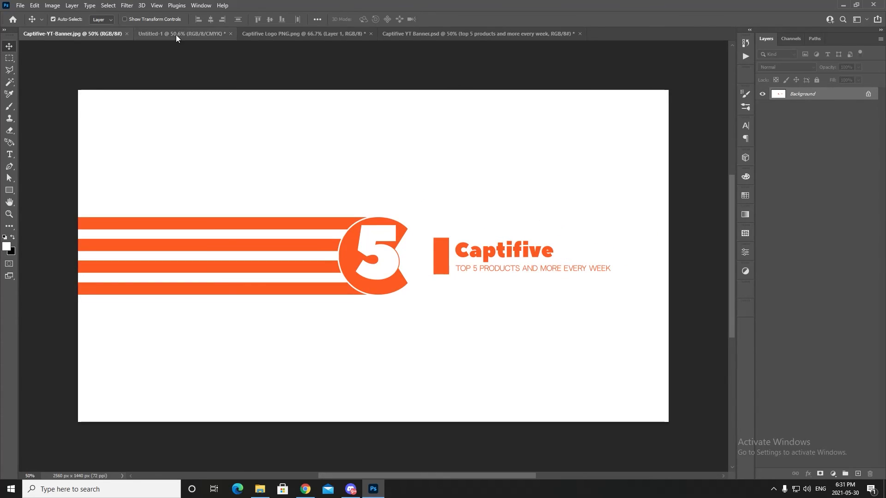
pyautogui.click(171, 34)
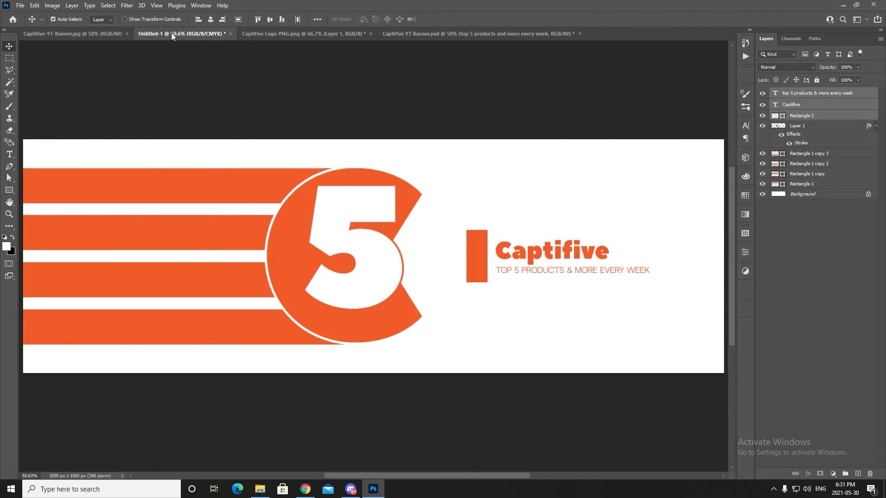